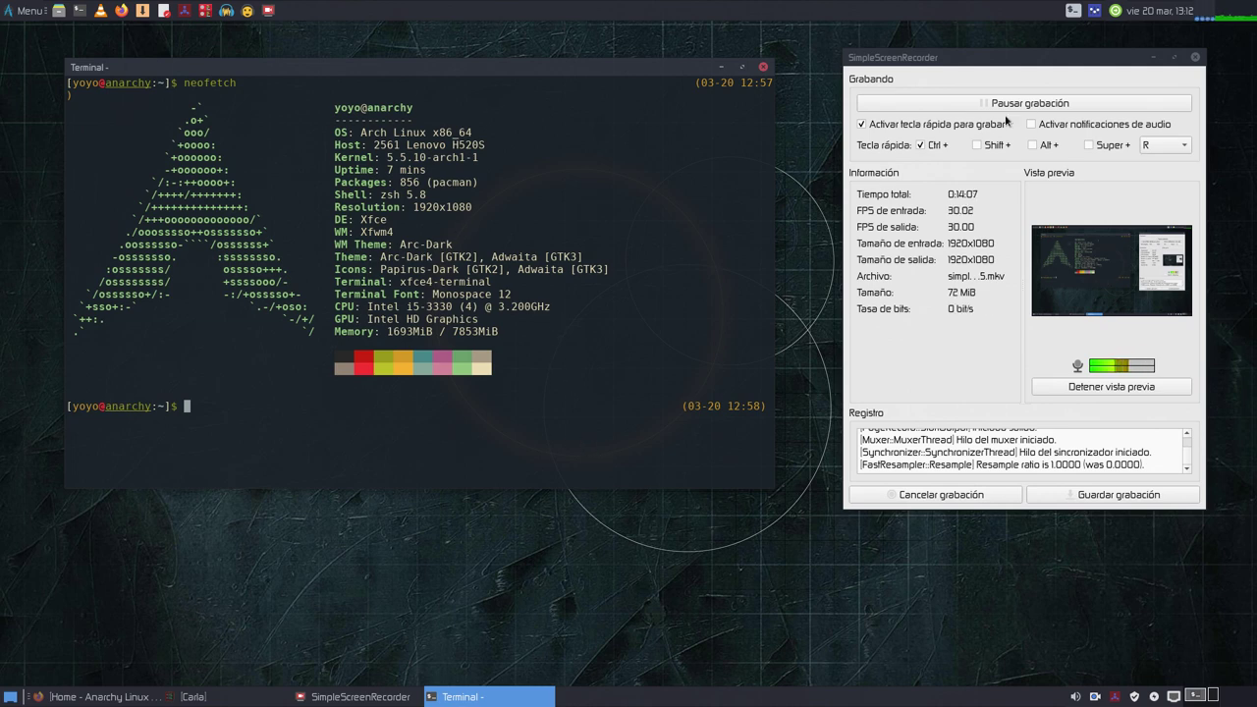
# Step: Minimise the screen recorder and terminal windows to clear the desktop
pyautogui.click(1154, 58)
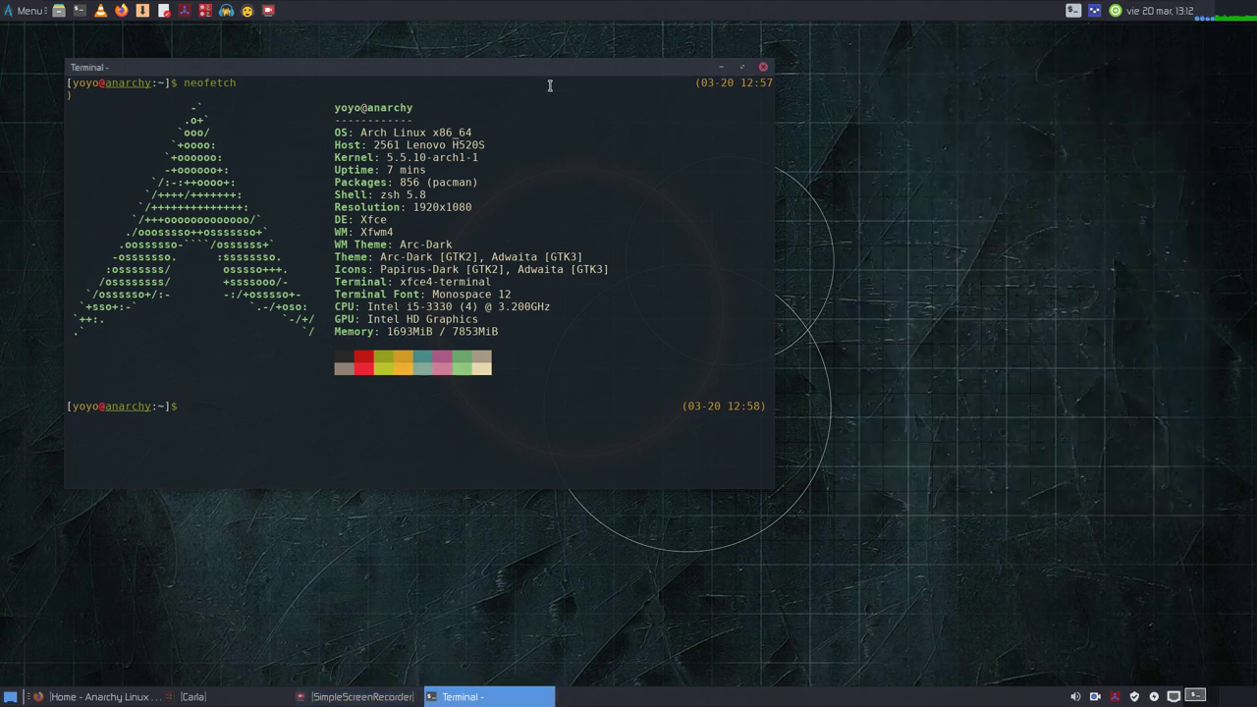
pyautogui.moveTo(567, 78); pyautogui.dragTo(793, 100)
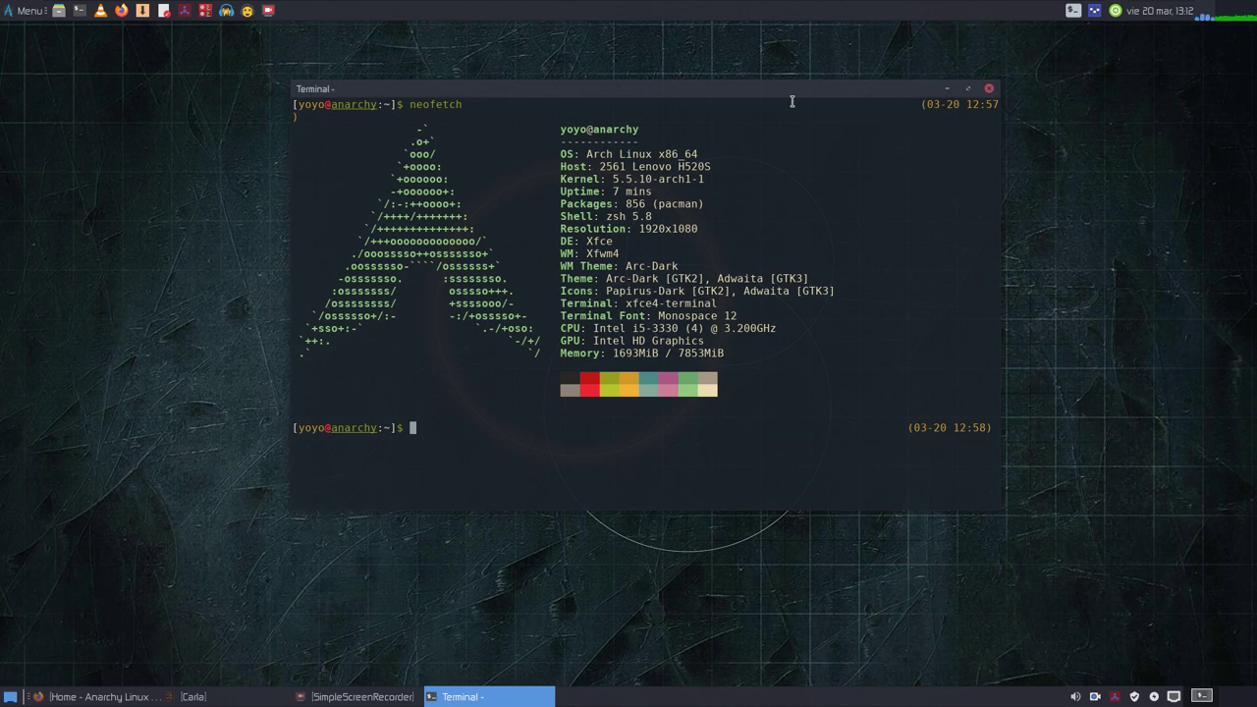
pyautogui.click(948, 89)
# Step: Open the Configuración settings manager, look over its Personal, Hardware, Sistema and Otras sections, and minimise it
pyautogui.click(20, 8)
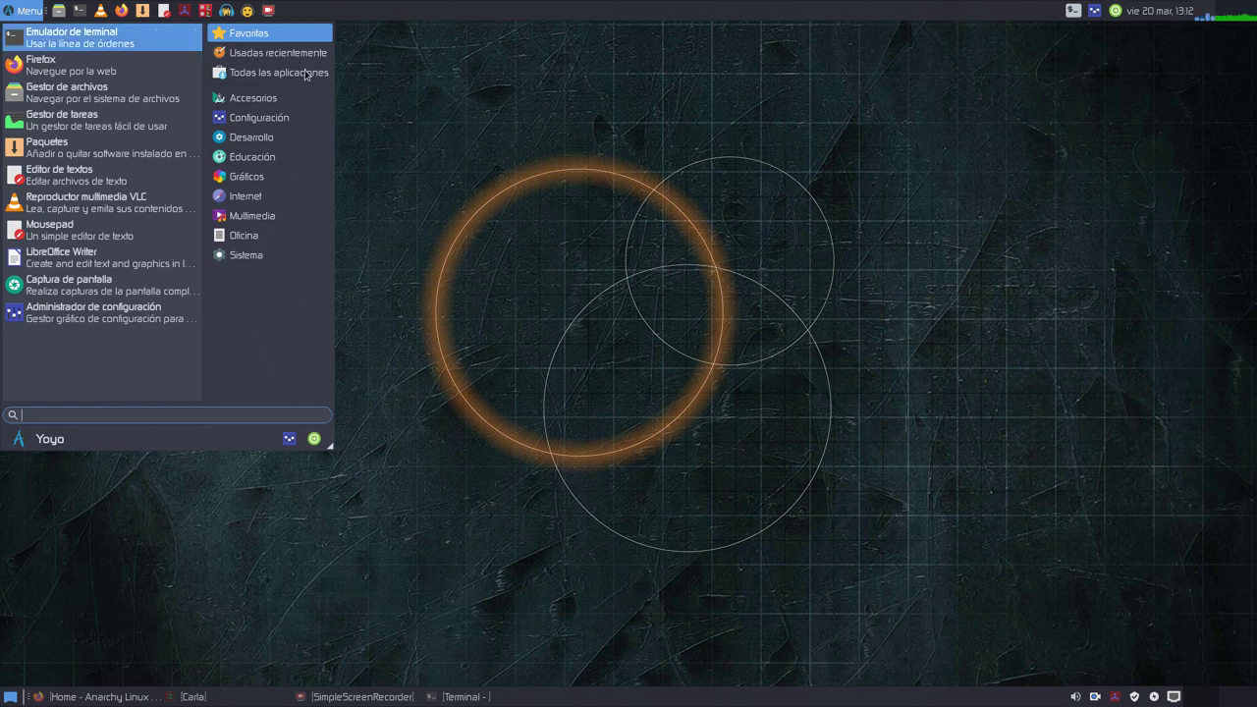
pyautogui.click(619, 153)
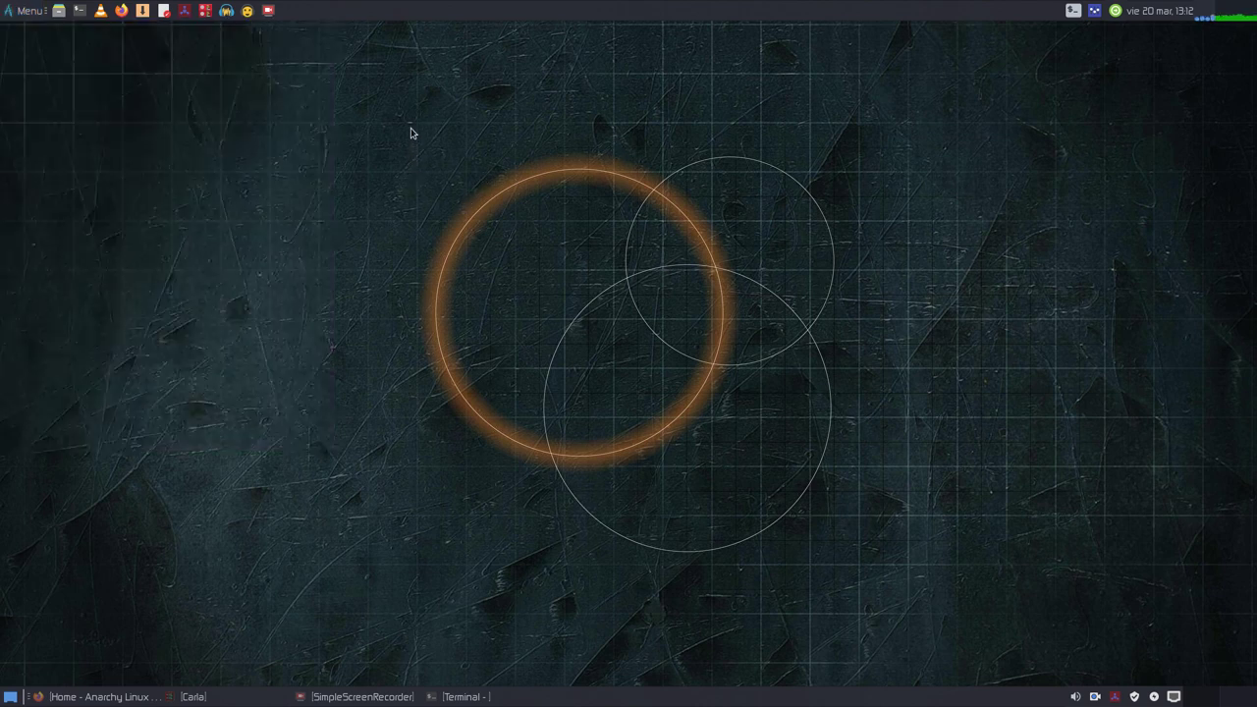
pyautogui.click(15, 12)
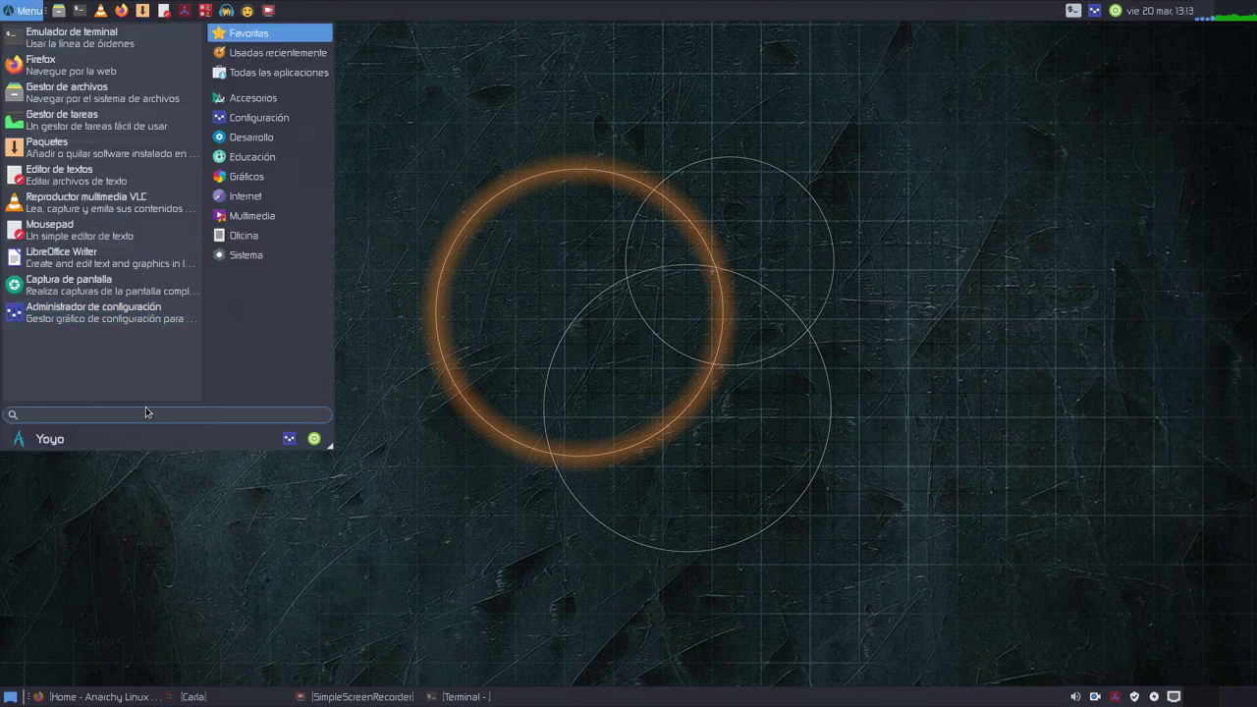
pyautogui.click(290, 440)
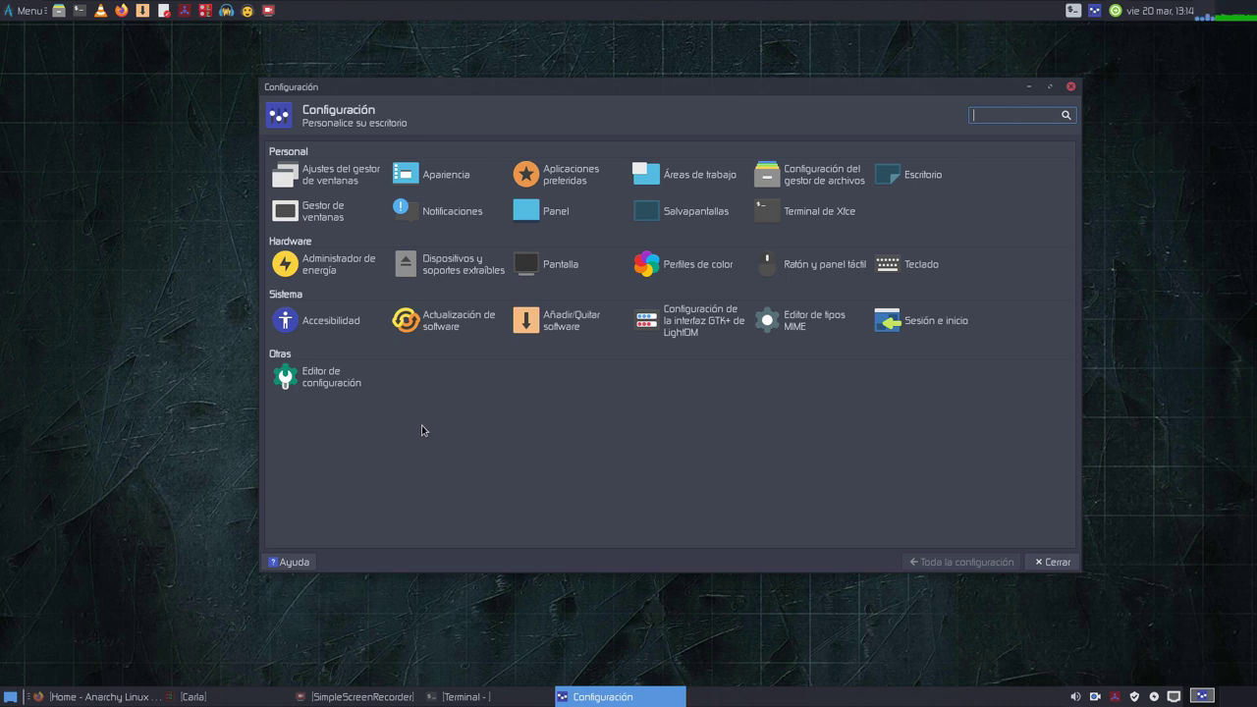
pyautogui.moveTo(840, 96); pyautogui.dragTo(776, 95)
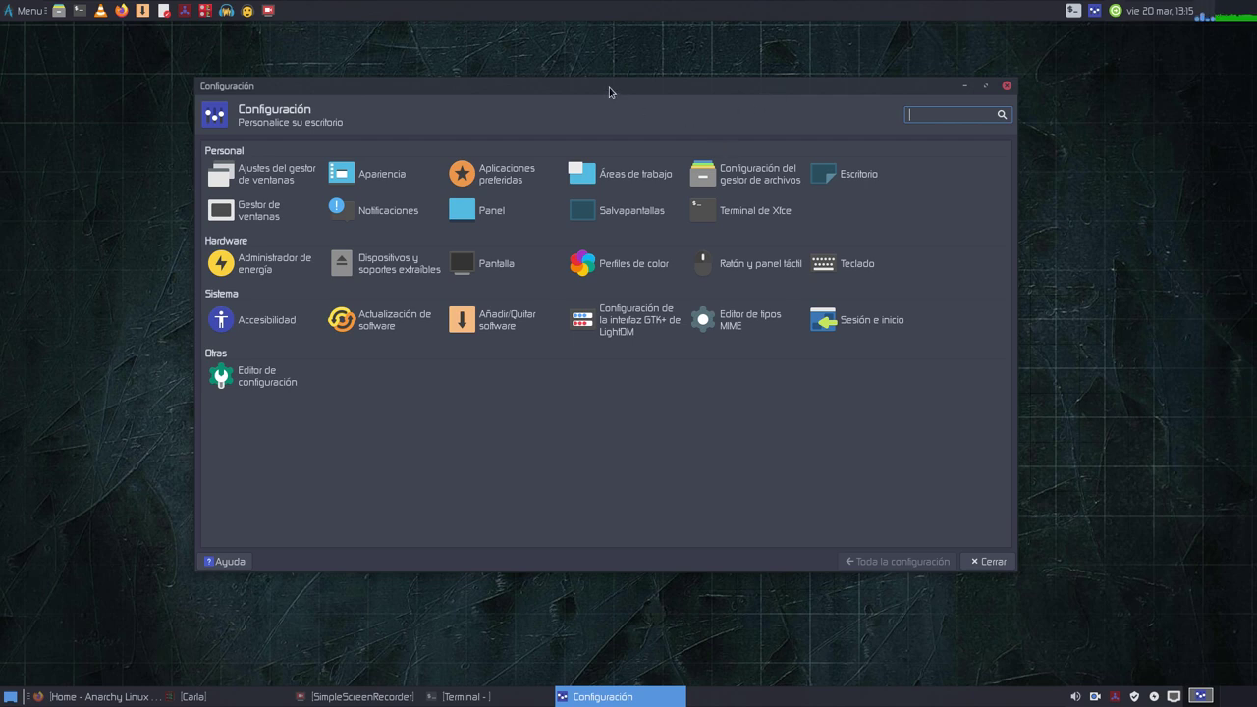
pyautogui.moveTo(609, 87); pyautogui.dragTo(648, 96)
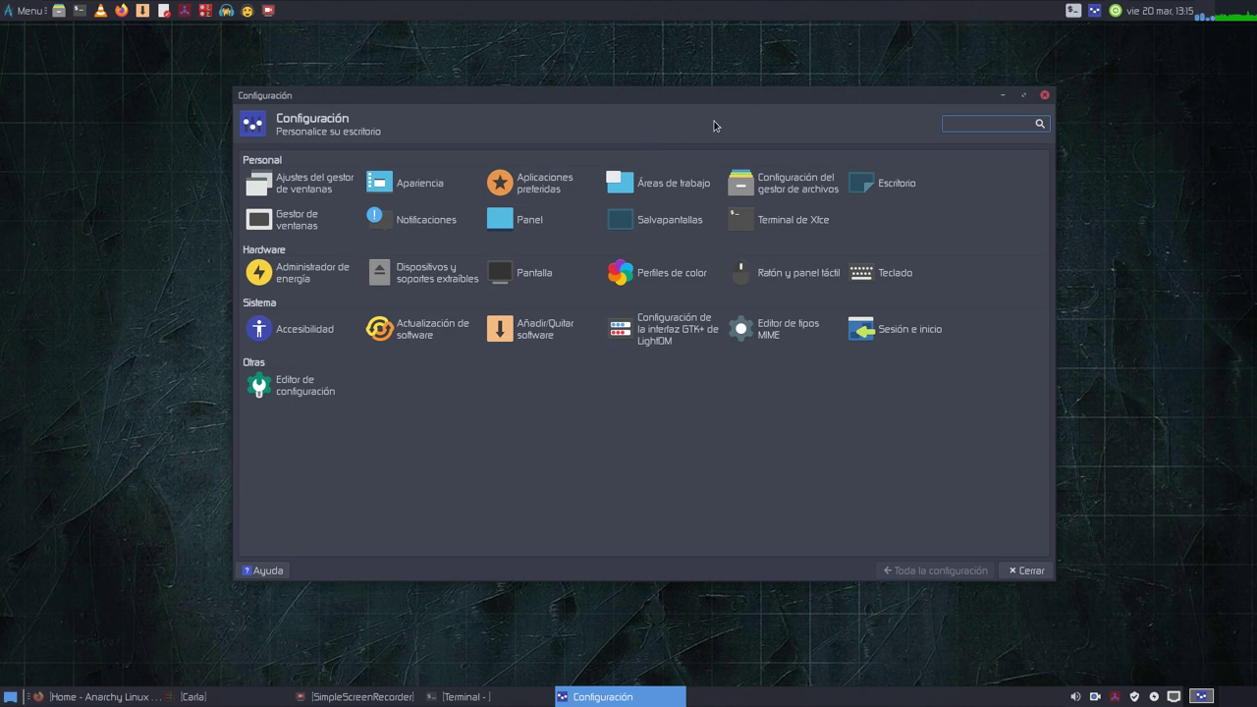
pyautogui.moveTo(719, 97); pyautogui.dragTo(783, 102)
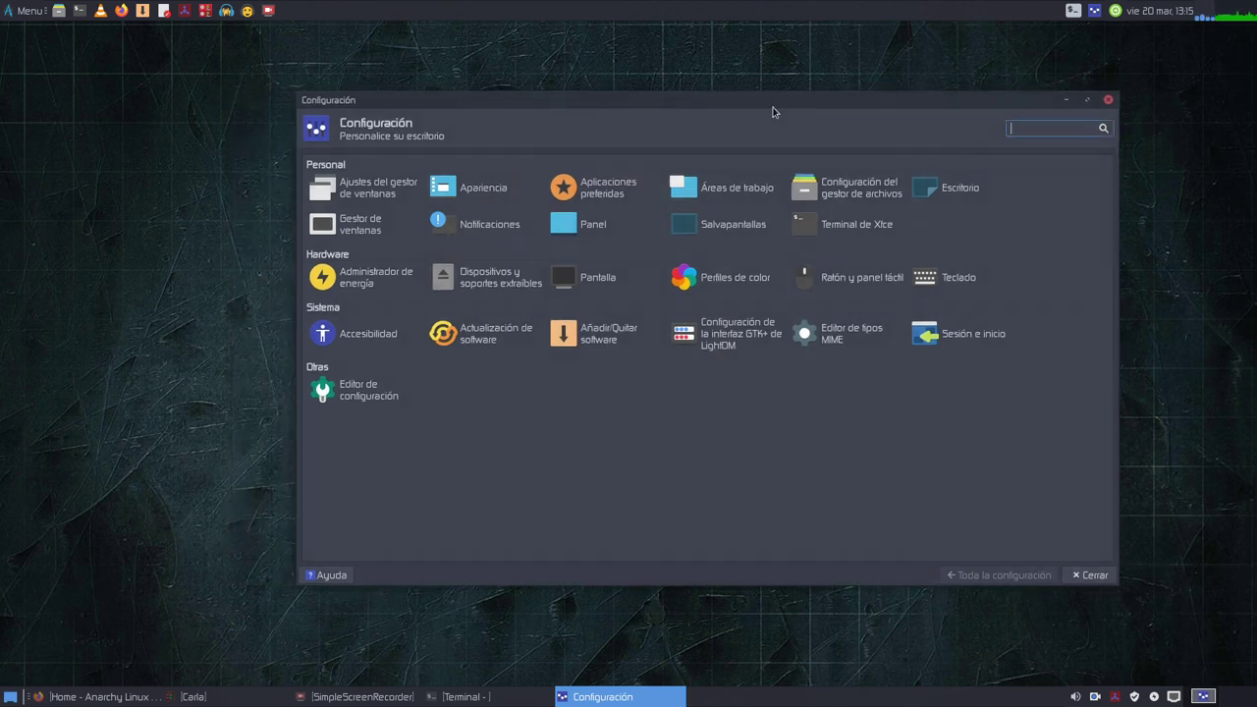
pyautogui.click(1066, 99)
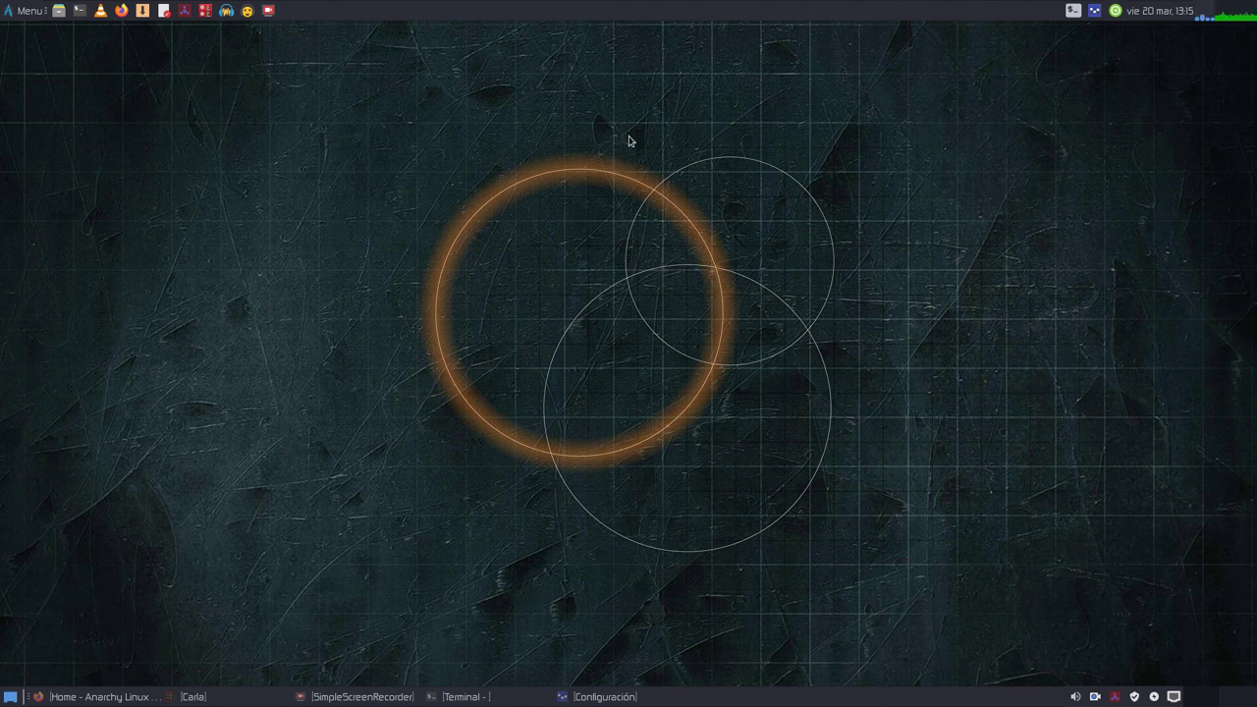
# Step: Look through the application categories in the desktop's context menu, including the Sistema applications
pyautogui.rightClick(643, 87)
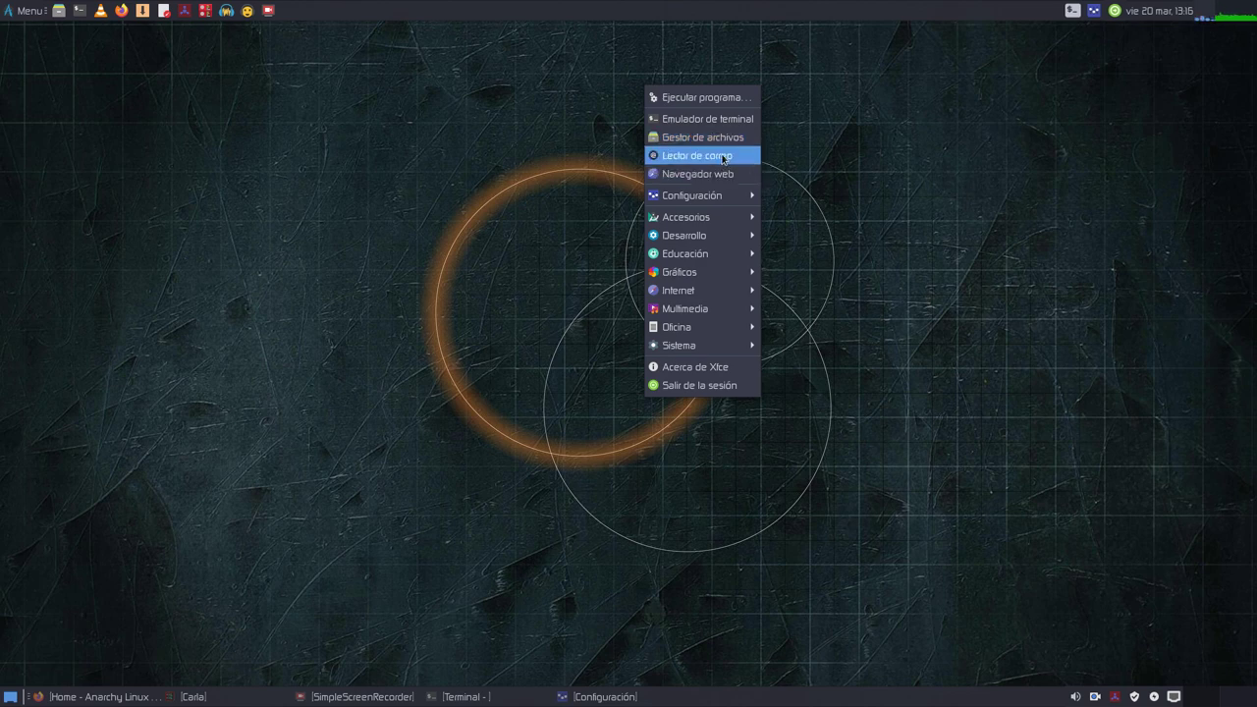
pyautogui.moveTo(709, 201)
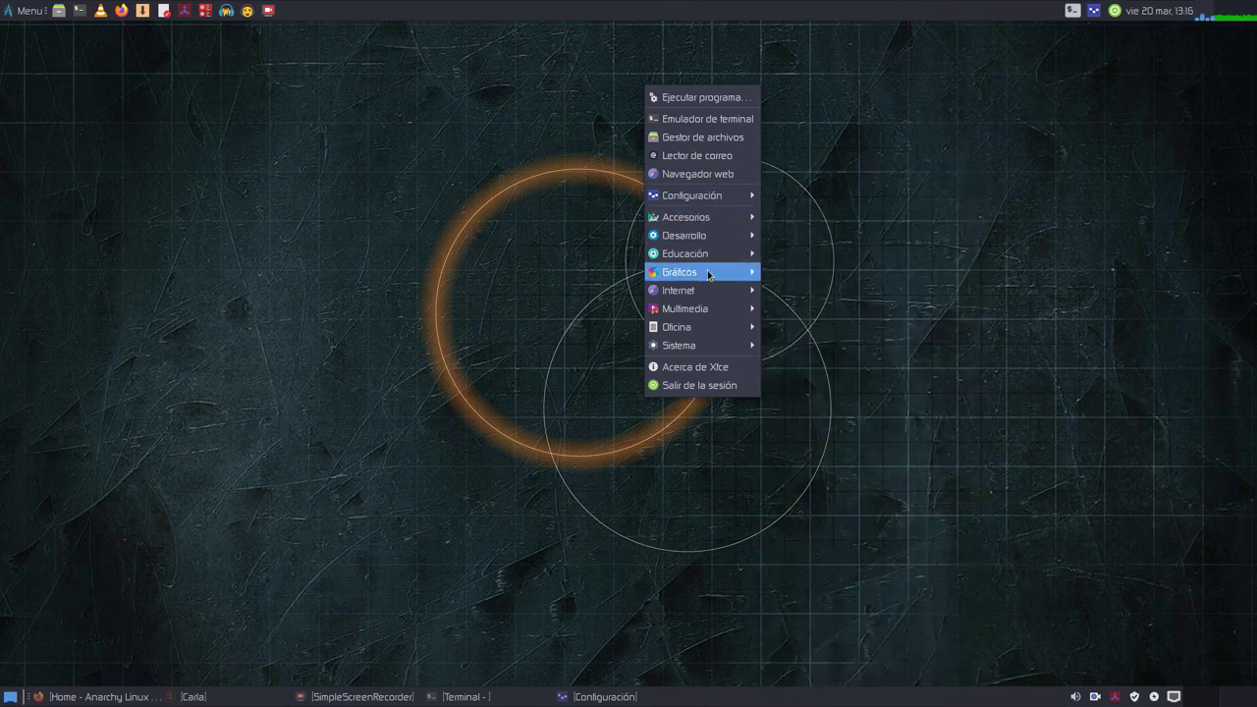
pyautogui.moveTo(711, 311)
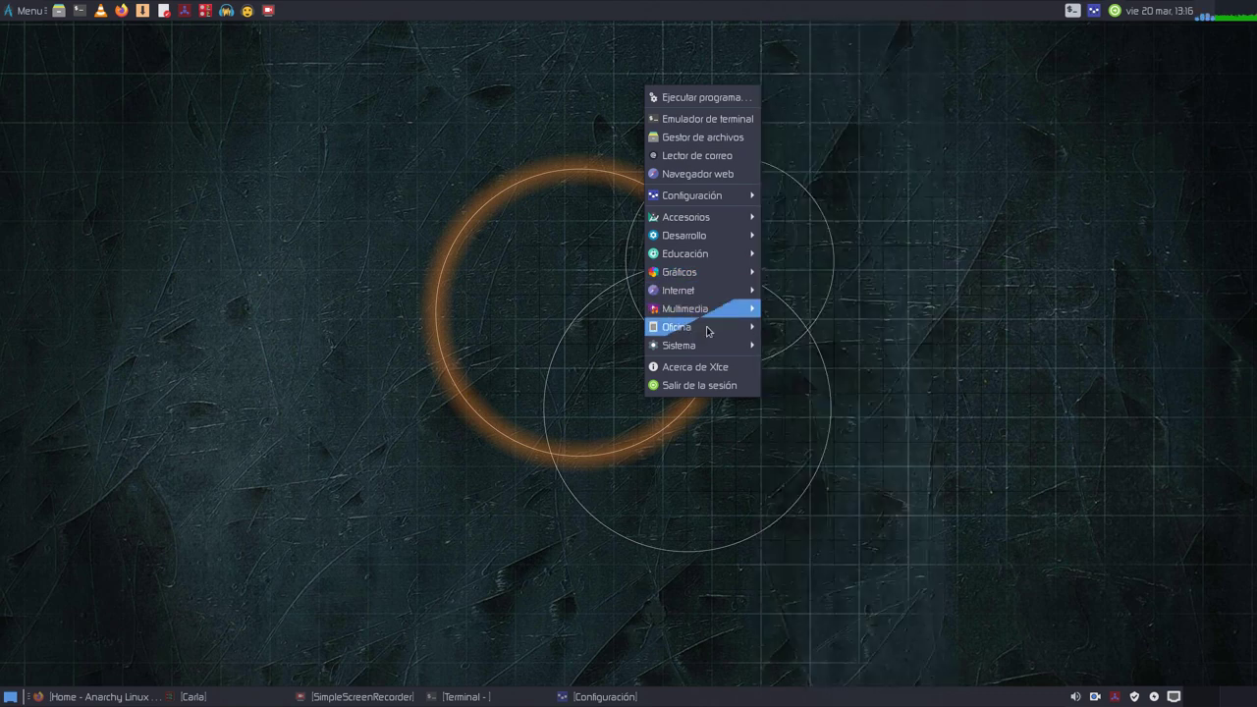
pyautogui.moveTo(705, 345)
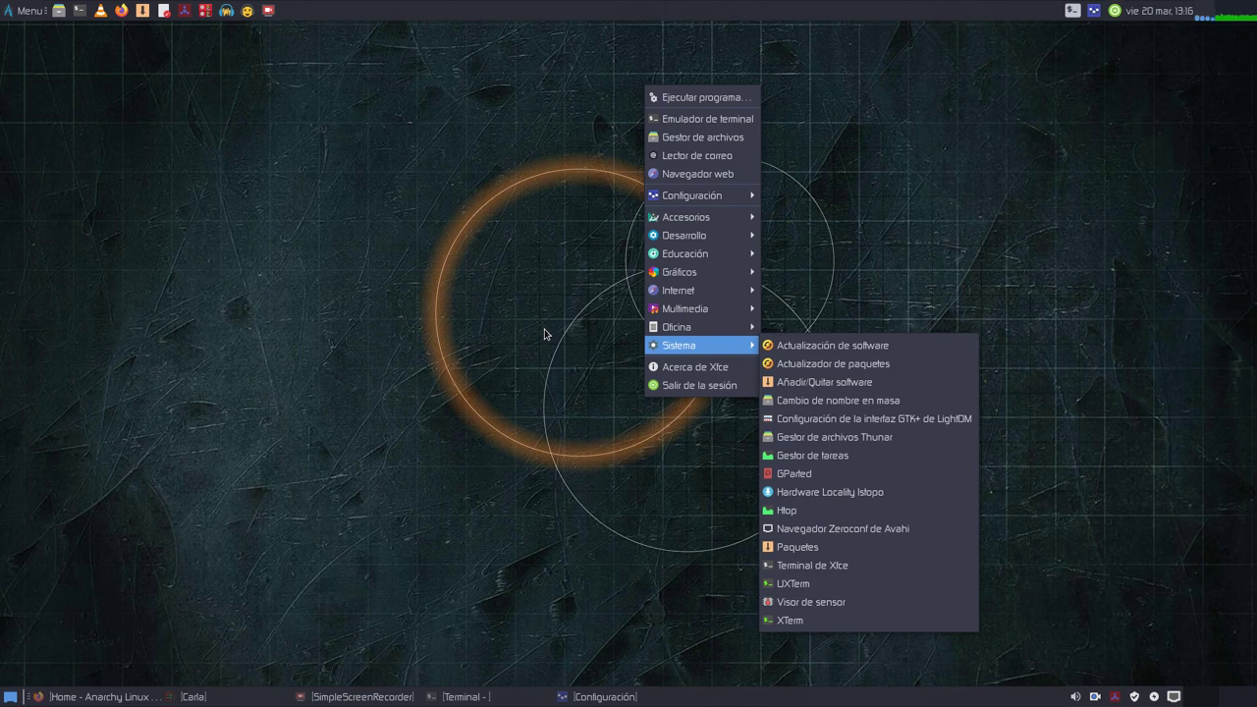
pyautogui.click(484, 289)
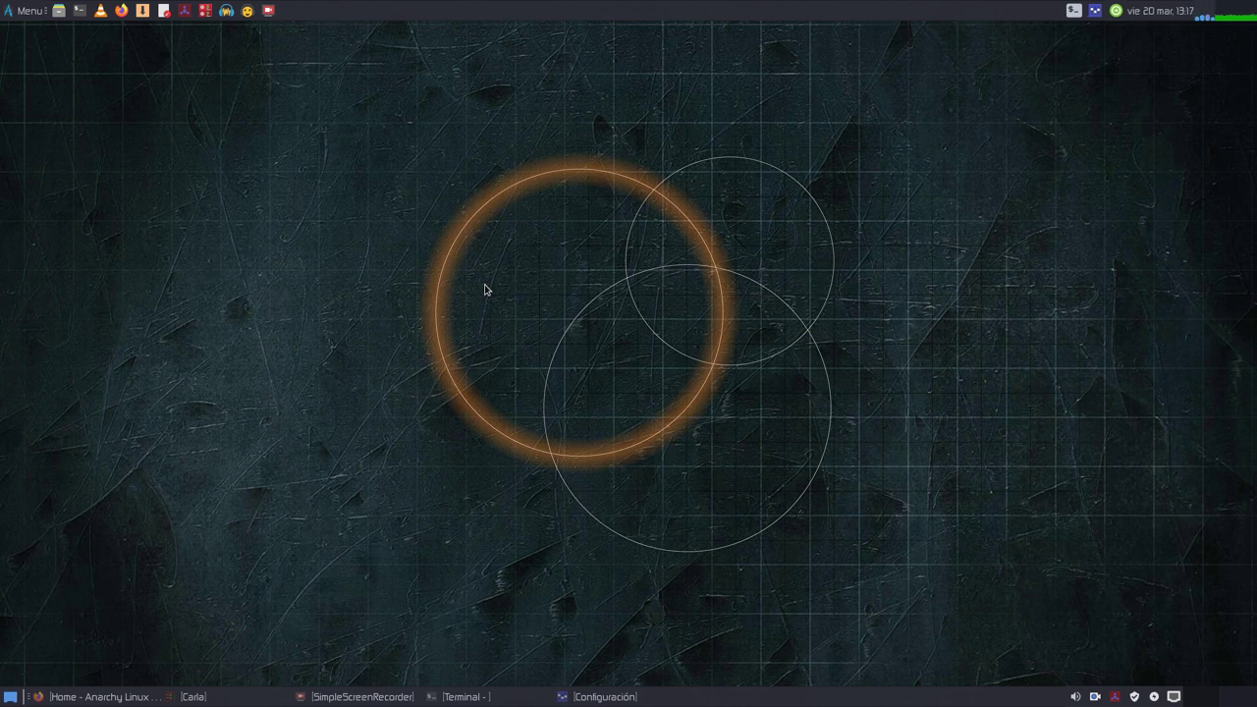
pyautogui.click(38, 13)
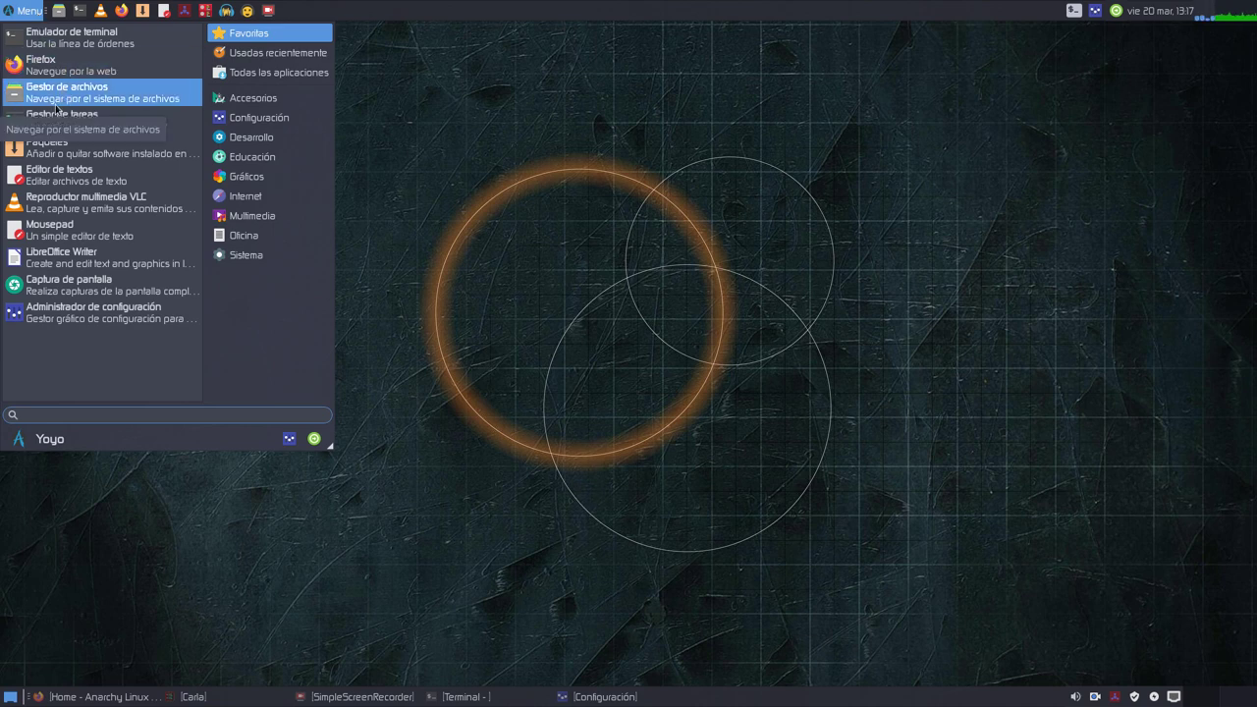
pyautogui.click(757, 174)
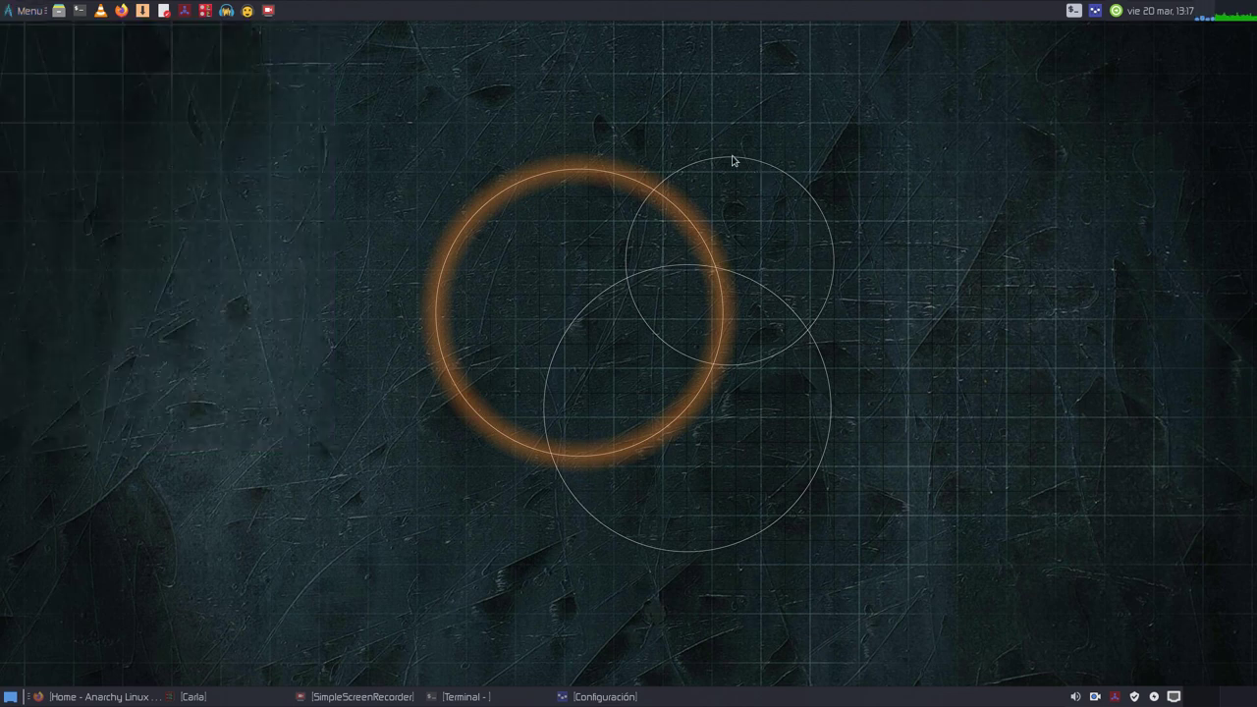
pyautogui.rightClick(717, 147)
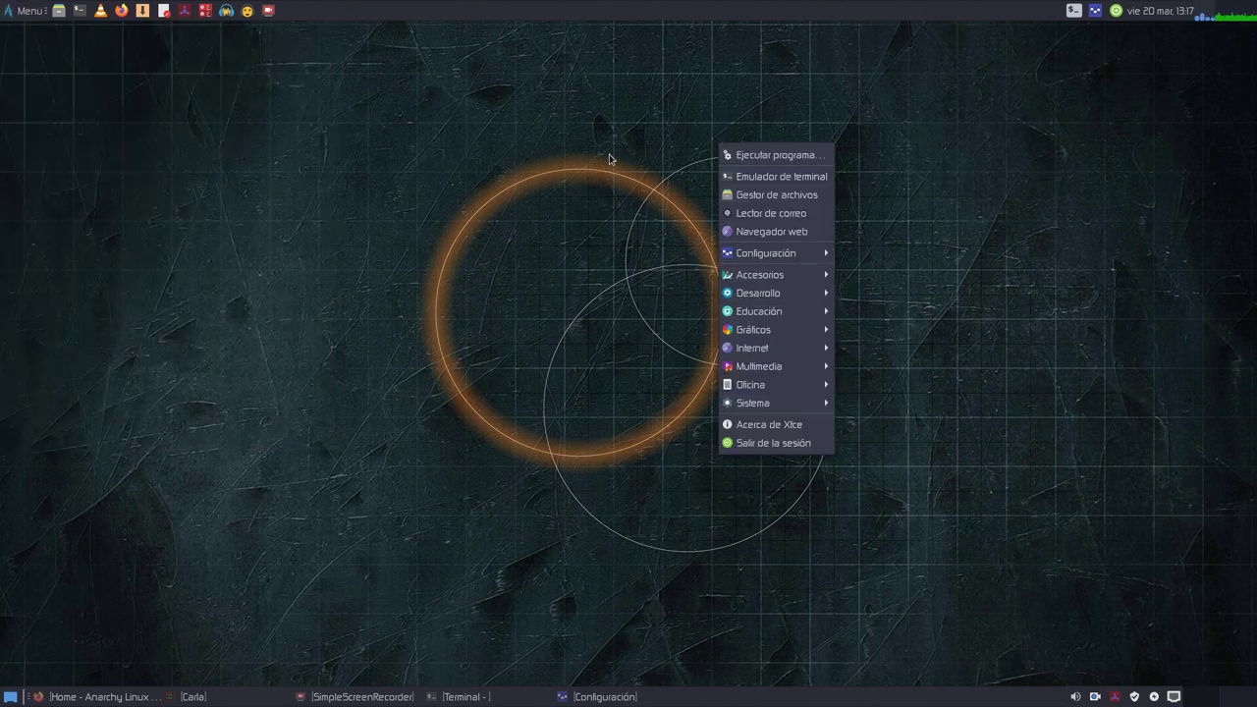
pyautogui.click(513, 163)
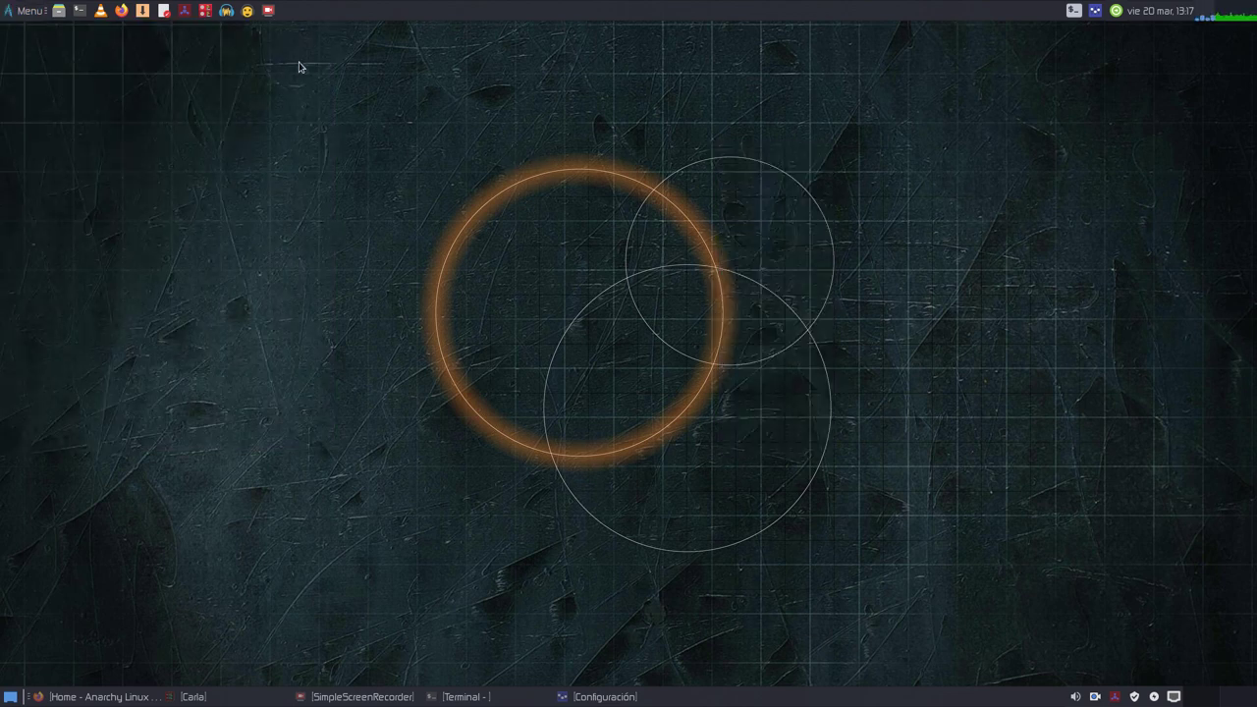
# Step: View the Oficina applications in the main applications menu and the options offered for LibreOffice Writer
pyautogui.click(43, 14)
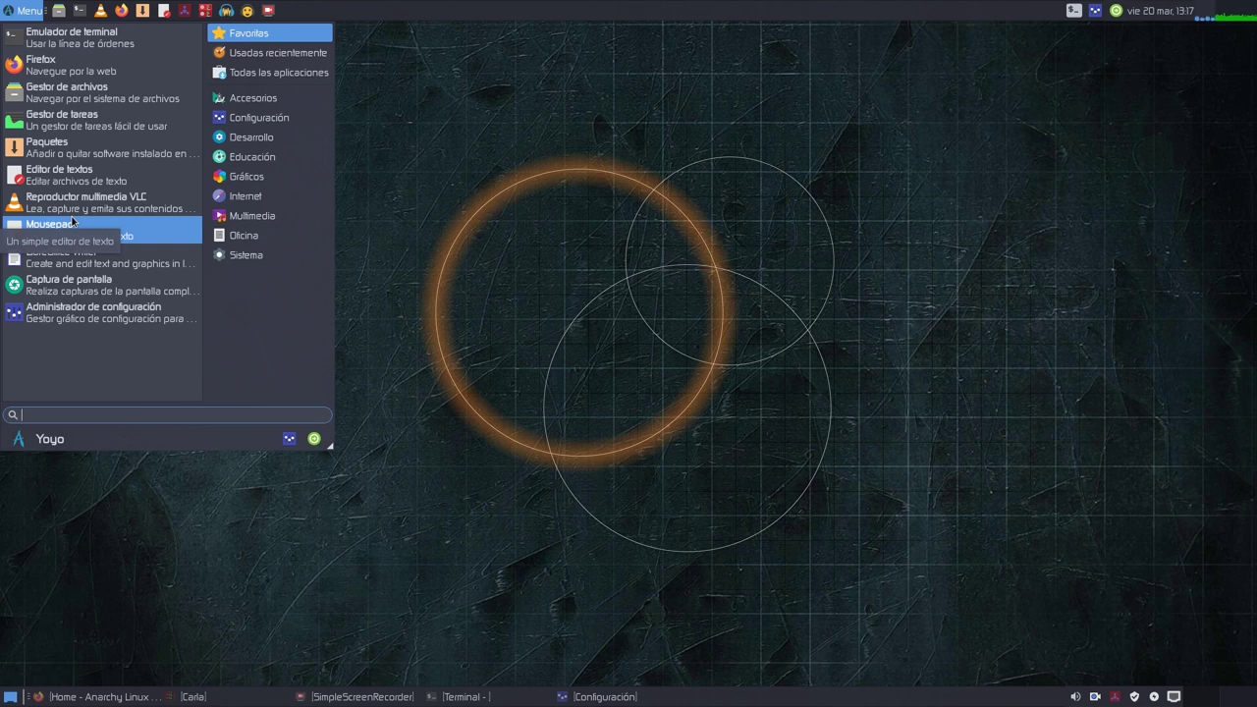
pyautogui.moveTo(246, 196)
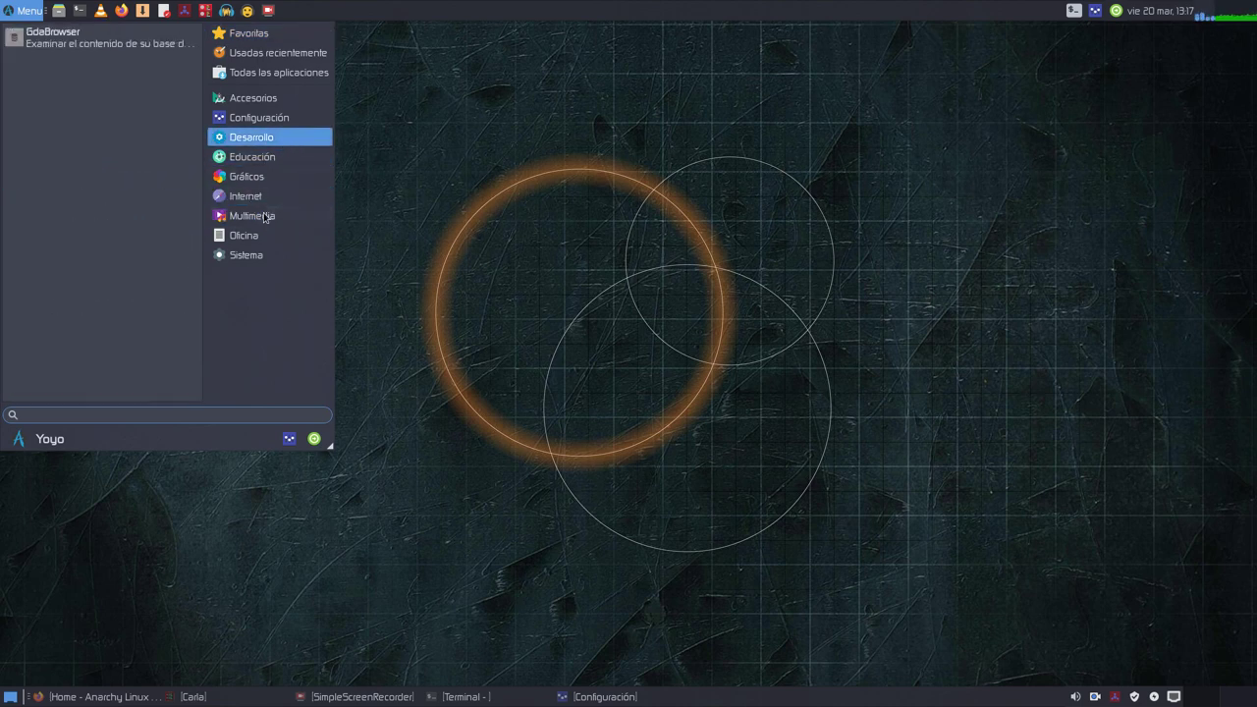
pyautogui.moveTo(245, 235)
pyautogui.rightClick(146, 258)
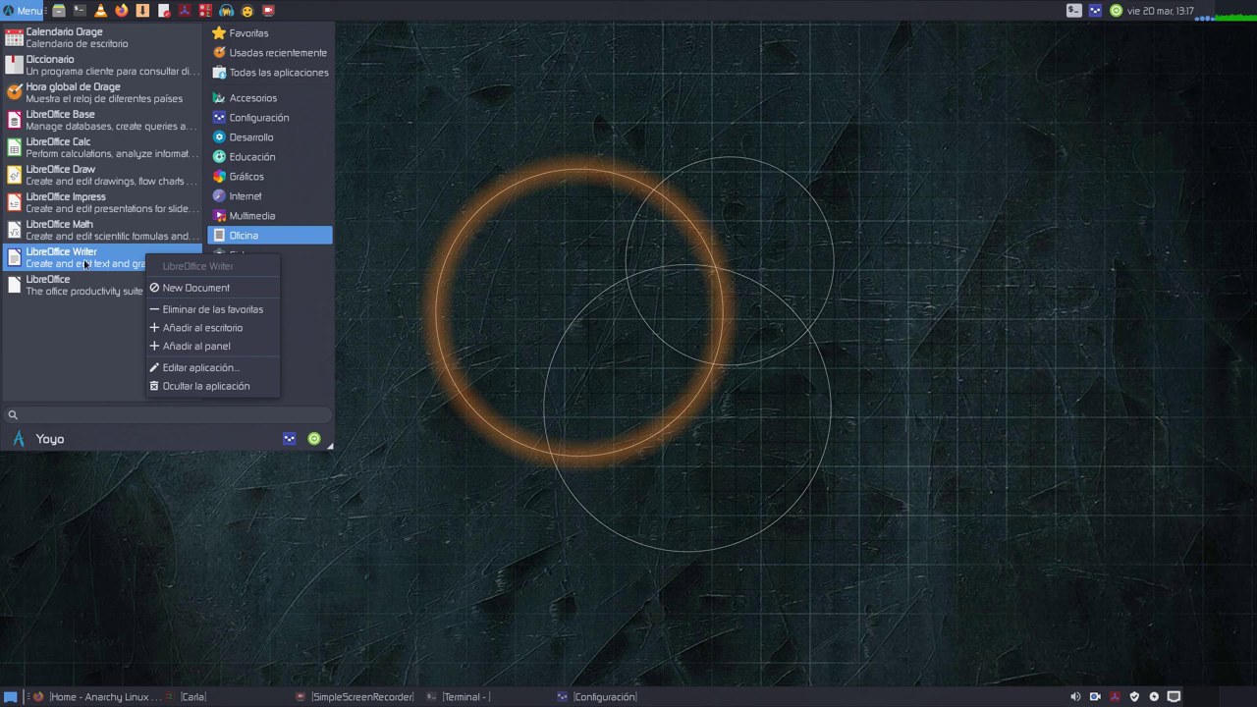
pyautogui.click(63, 334)
# Step: Add Google Chrome from the Internet category to the favourites and move it up near the start of the favourites list
pyautogui.moveTo(244, 197)
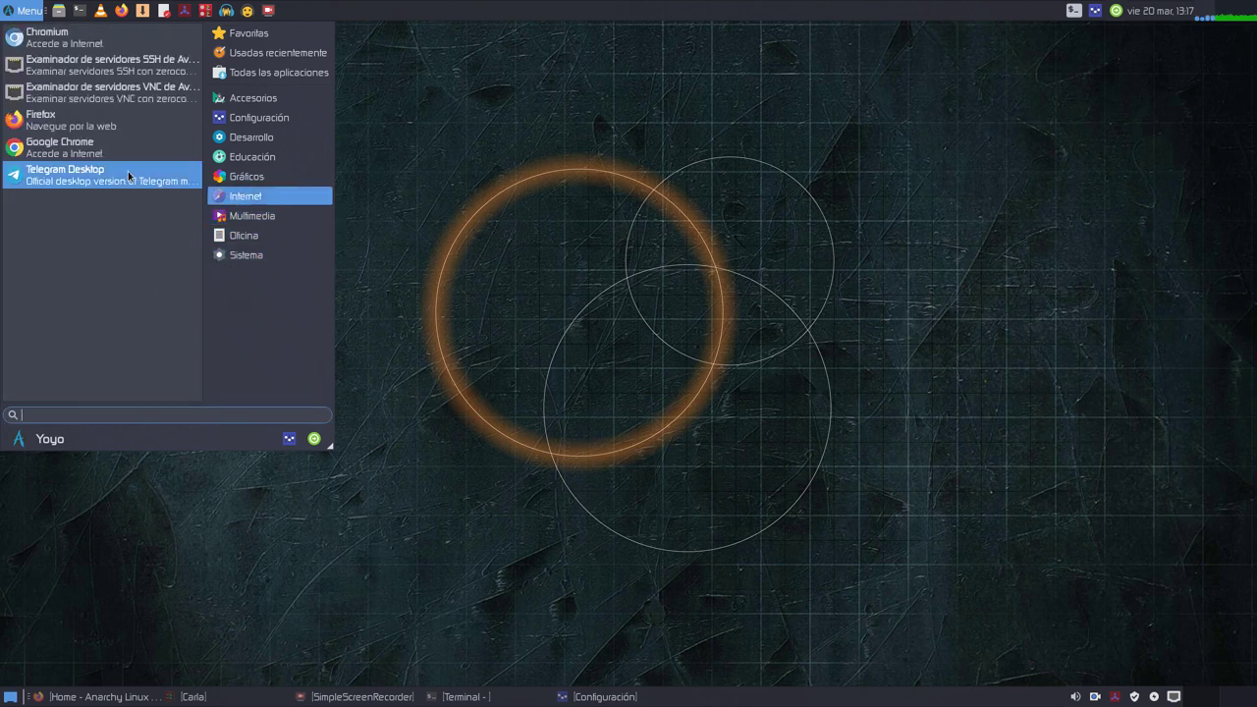
pyautogui.rightClick(86, 153)
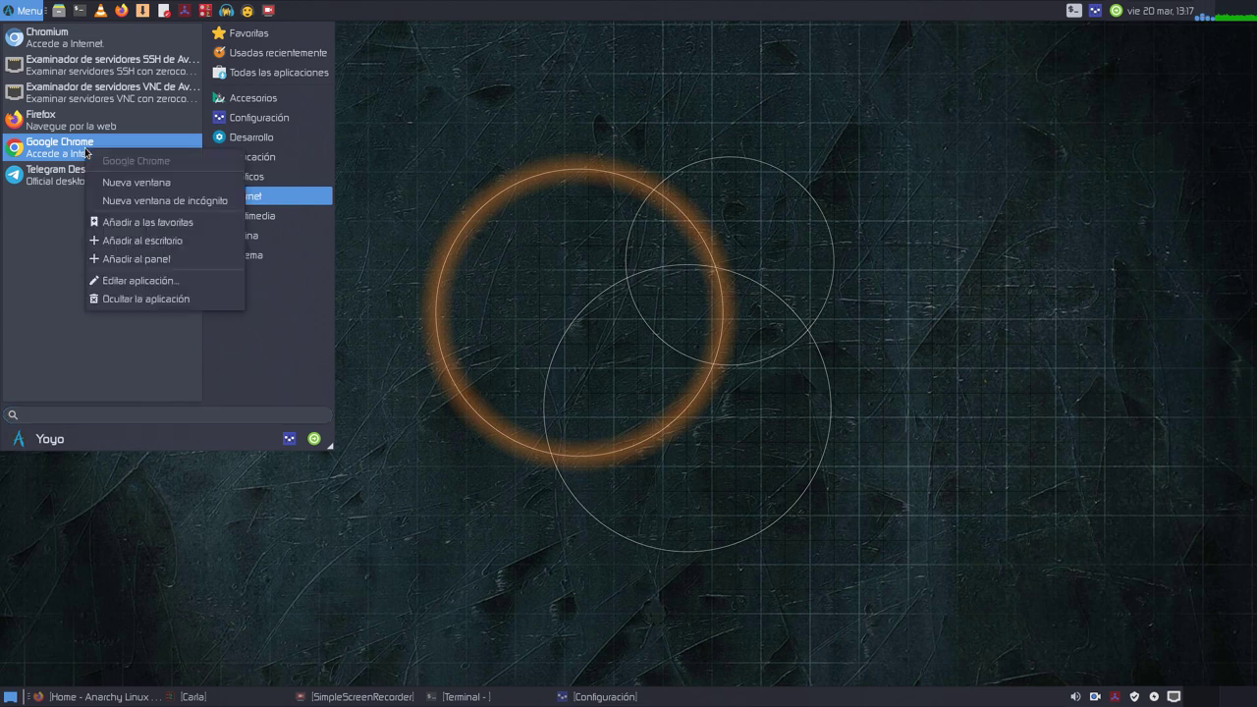
pyautogui.click(139, 219)
pyautogui.moveTo(58, 356); pyautogui.dragTo(64, 93)
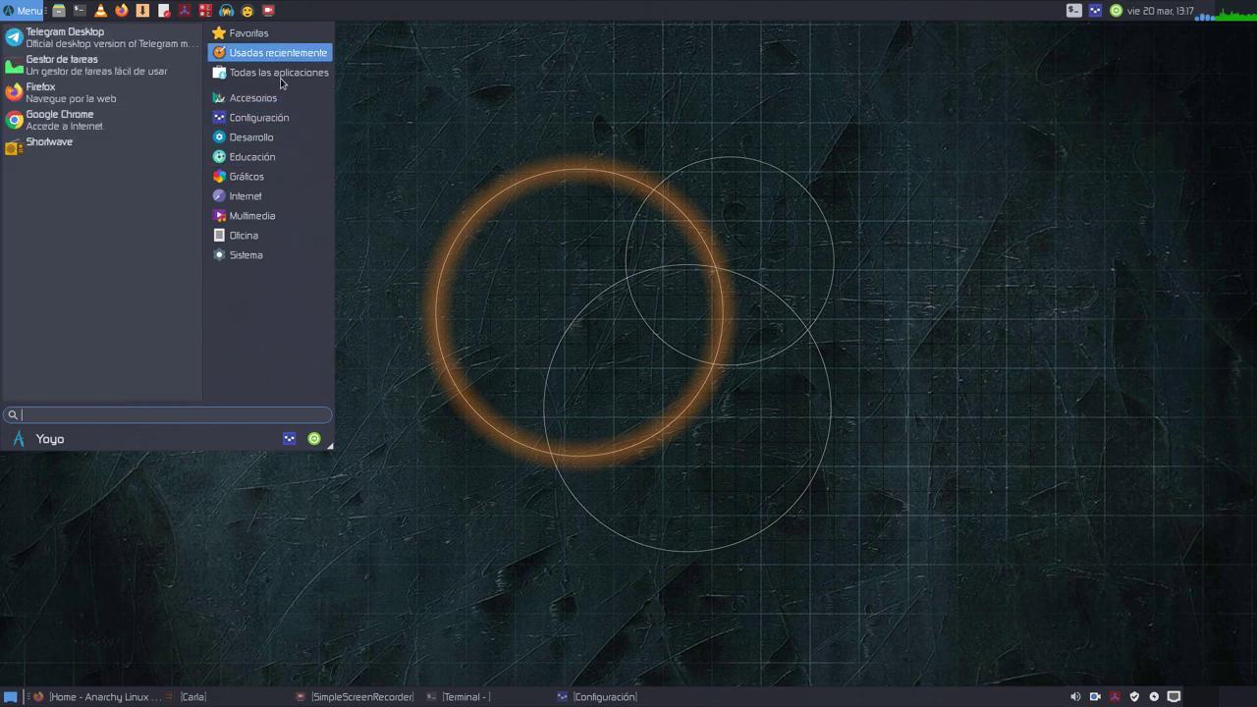
# Step: Browse the Configuración, Gráficos and other categories of the applications menu and compare them with the desktop's context menu
pyautogui.moveTo(282, 131)
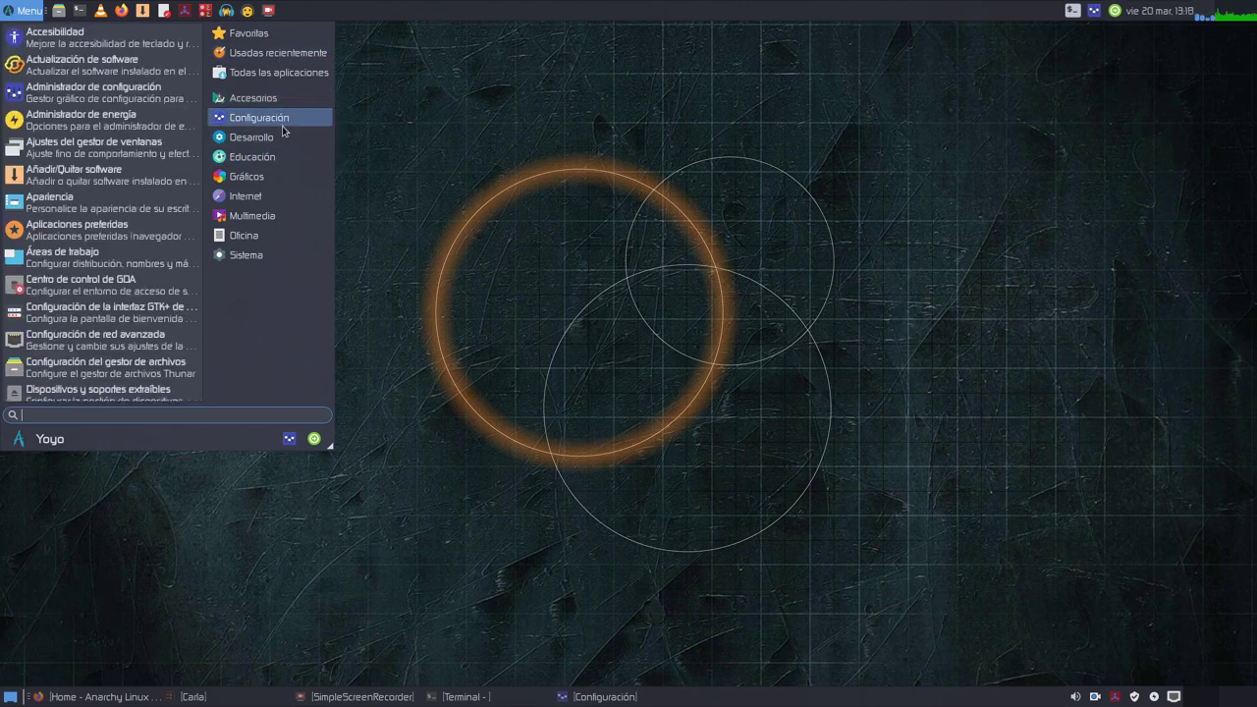
pyautogui.moveTo(285, 96)
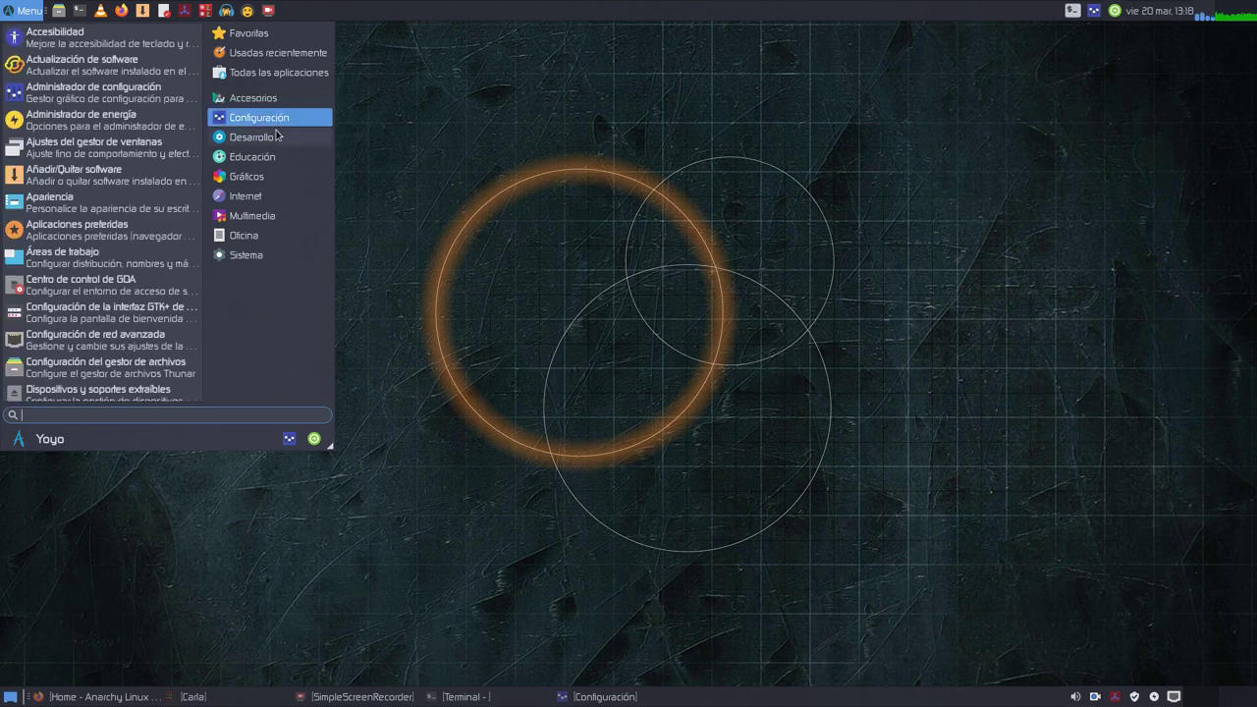
pyautogui.moveTo(262, 180)
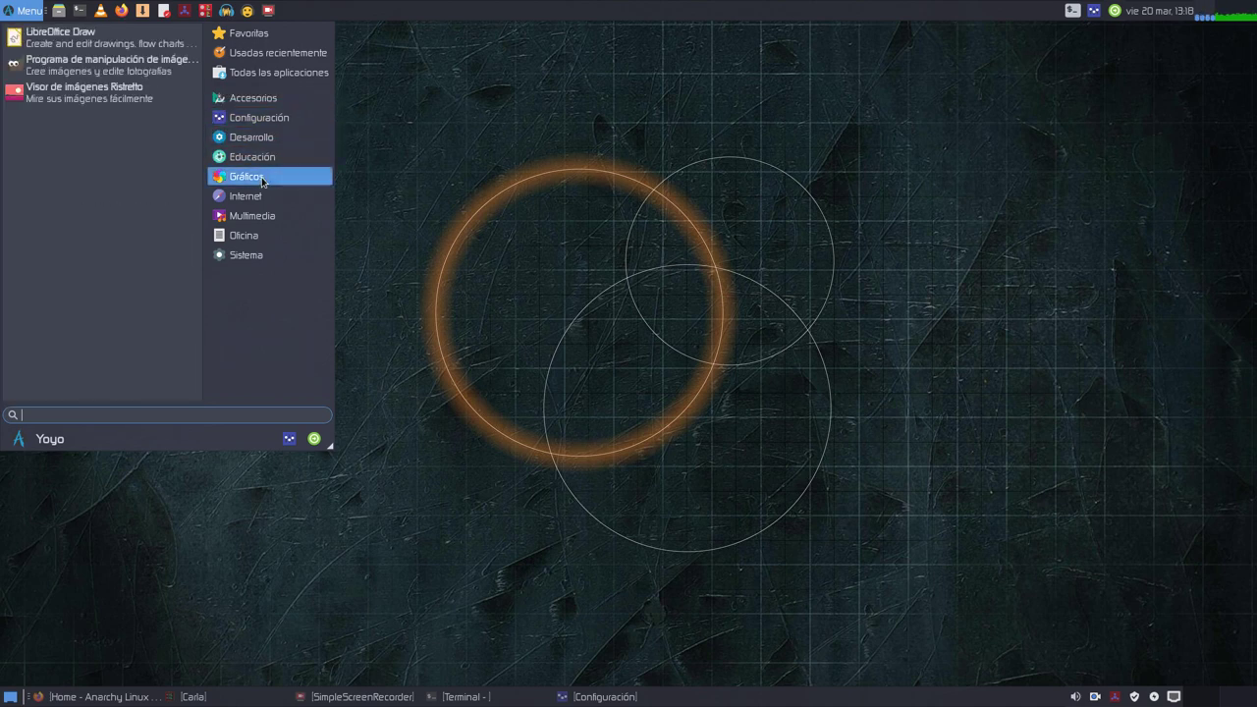
pyautogui.moveTo(253, 260)
pyautogui.click(594, 118)
pyautogui.rightClick(607, 112)
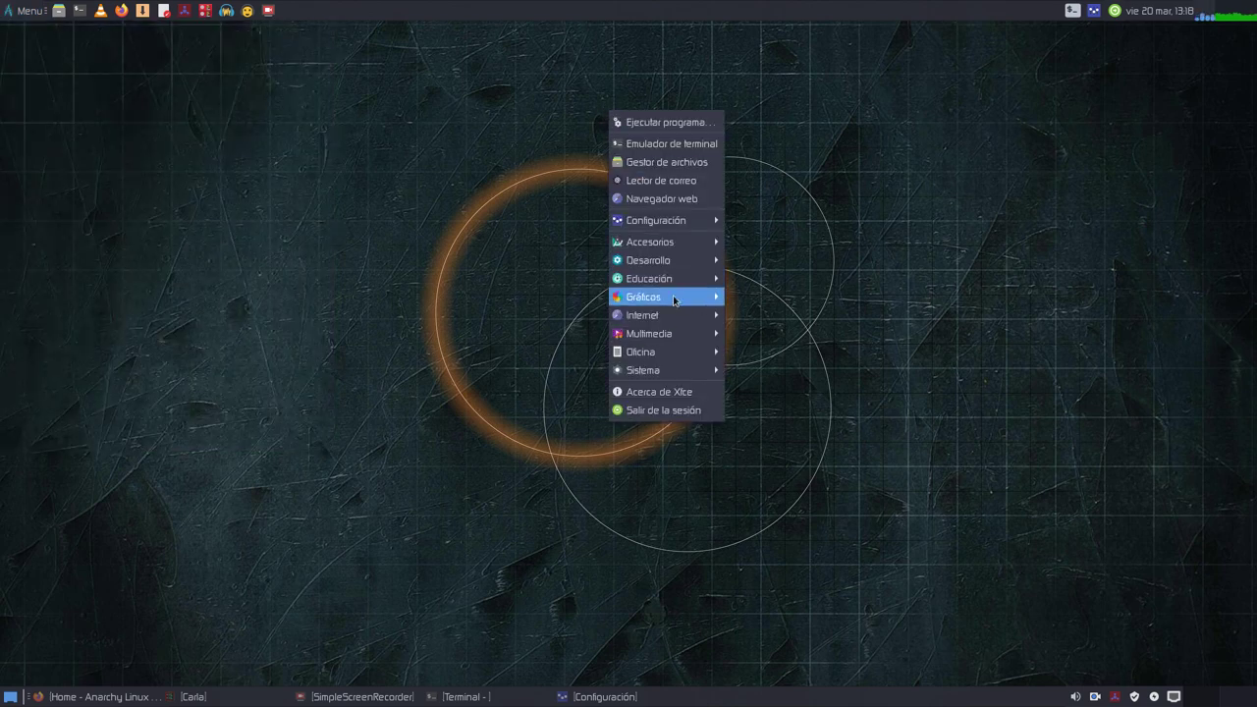
pyautogui.click(499, 226)
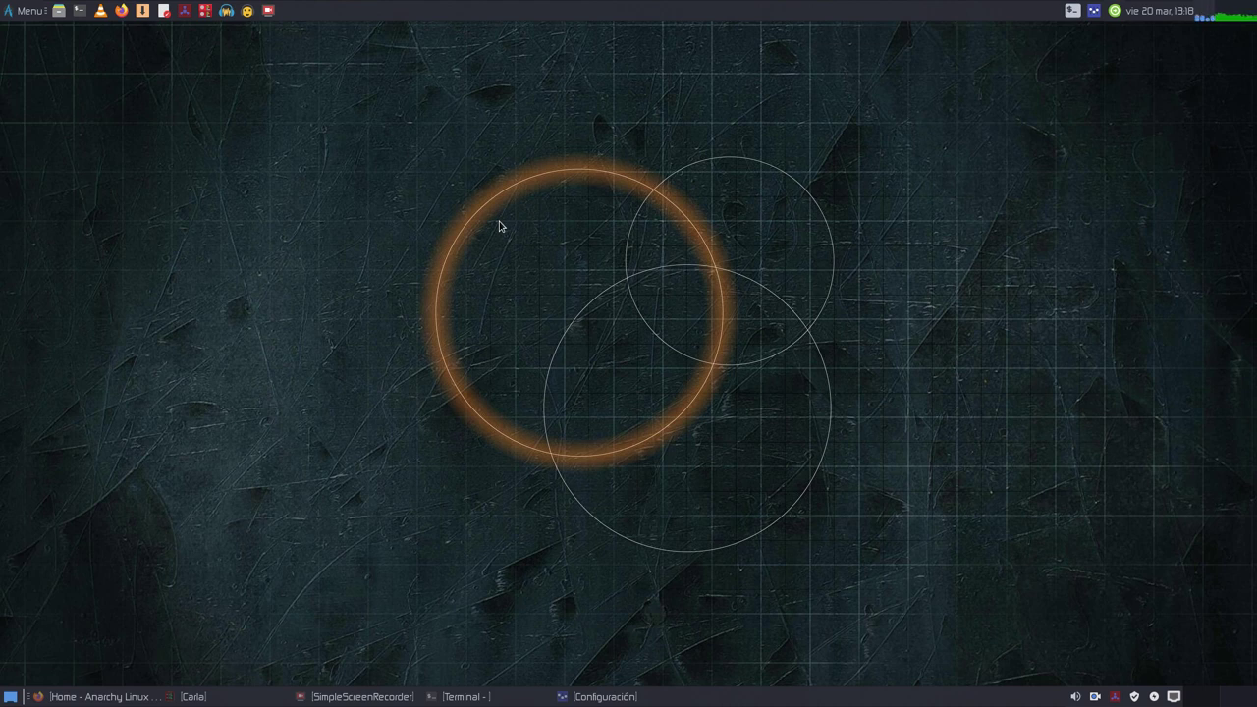
# Step: Switch to Firefox and look through the Gnome videos found on the open YouTube channel
pyautogui.click(106, 697)
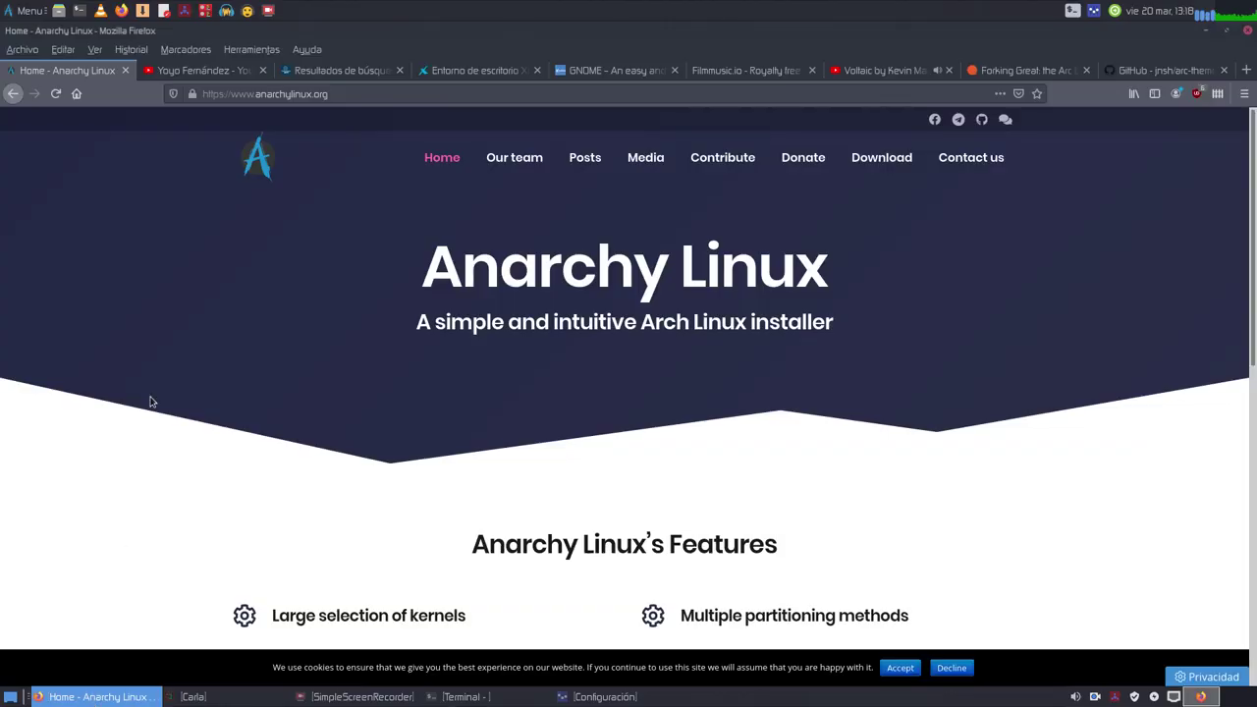
pyautogui.click(229, 76)
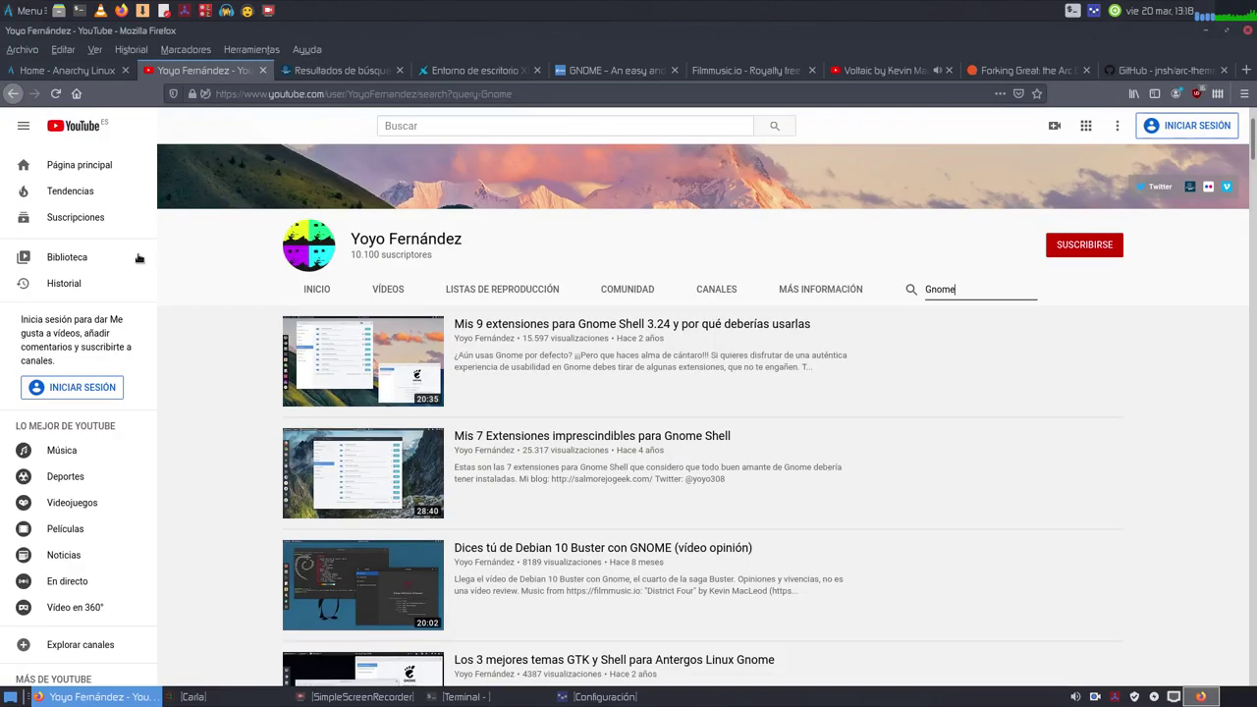
pyautogui.scroll(-6, 640, 441)
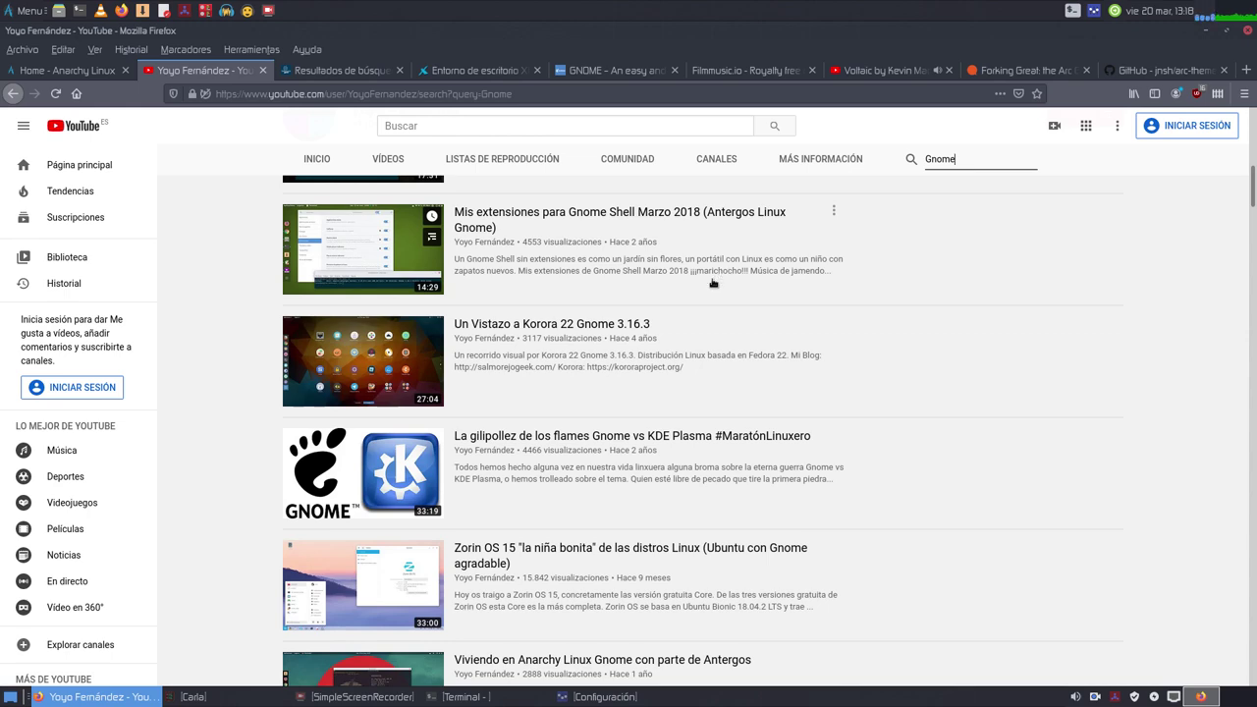
pyautogui.scroll(-1, 644, 390)
pyautogui.scroll(-3, 643, 389)
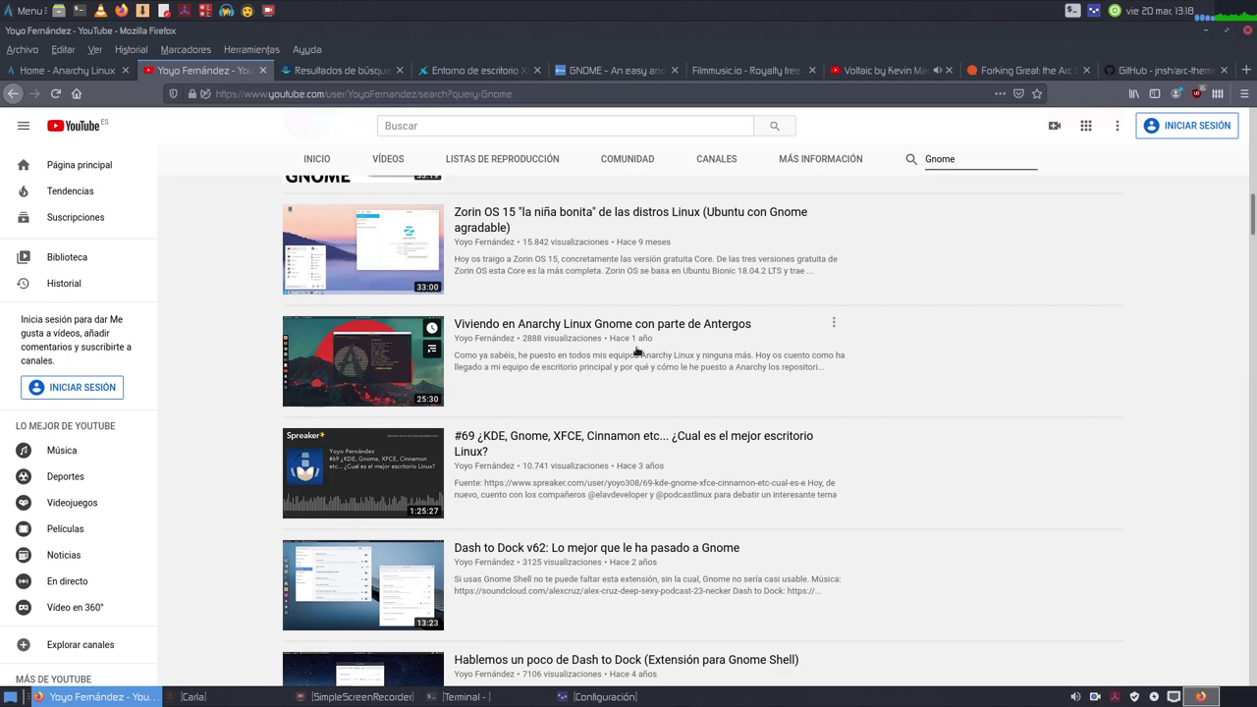
pyautogui.scroll(6, 643, 349)
pyautogui.scroll(3, 754, 312)
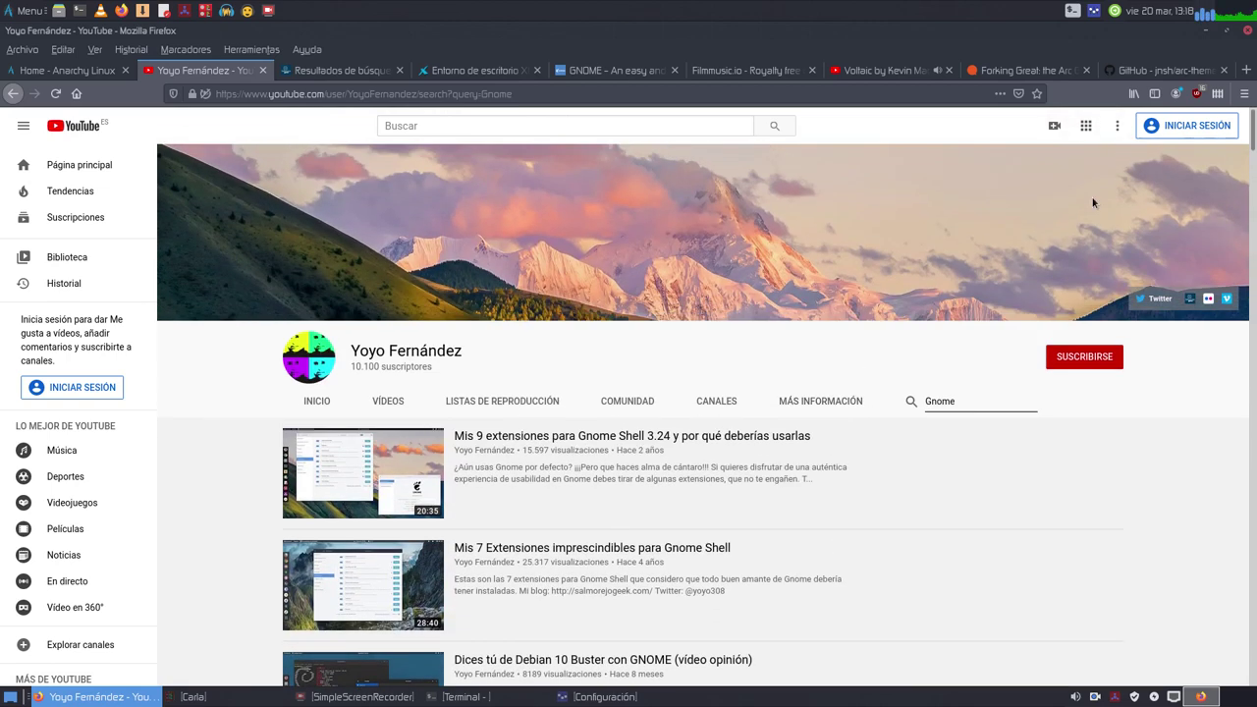
# Step: Minimise the browser, open the file manager on the home folder, check its Editar options, and close it
pyautogui.click(1207, 31)
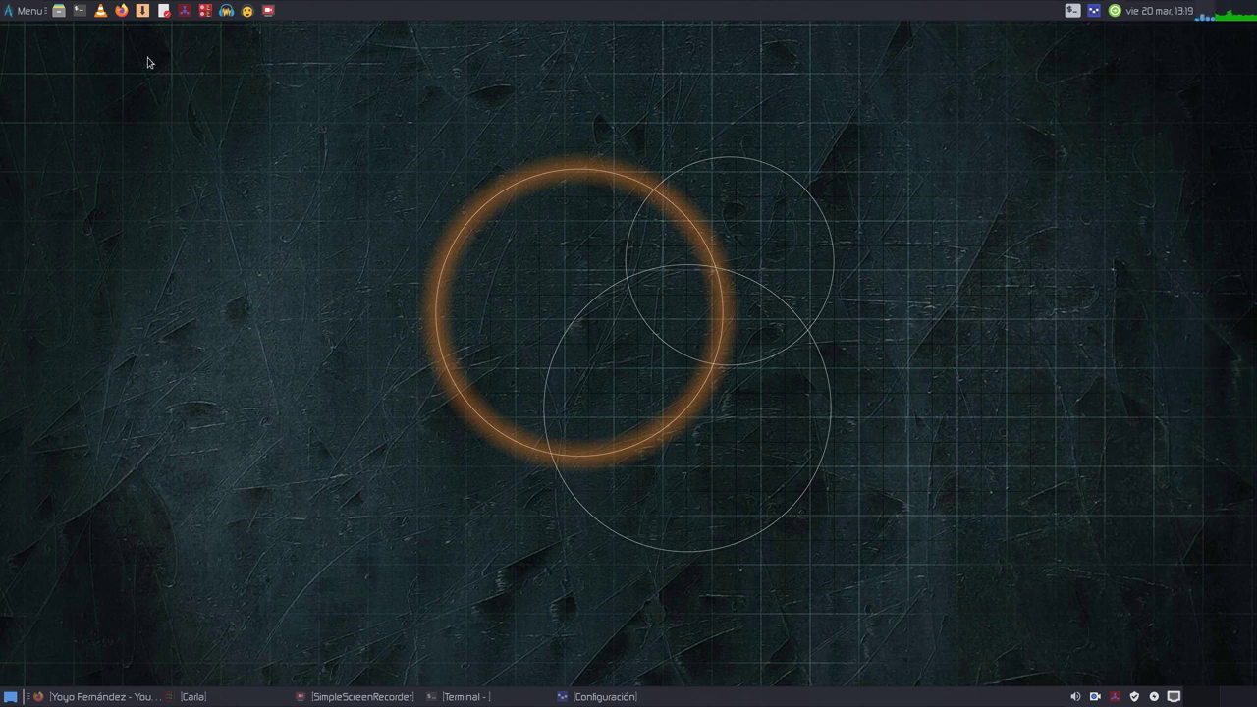
pyautogui.click(59, 10)
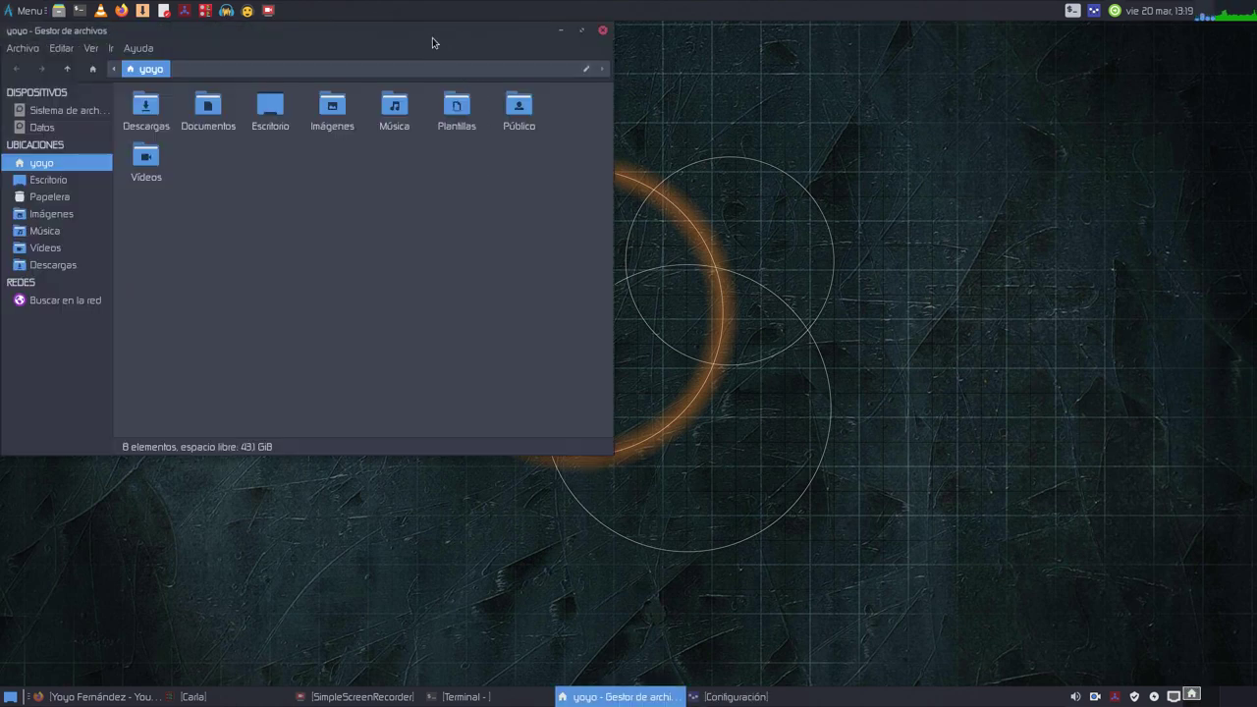
pyautogui.moveTo(436, 39); pyautogui.dragTo(822, 115)
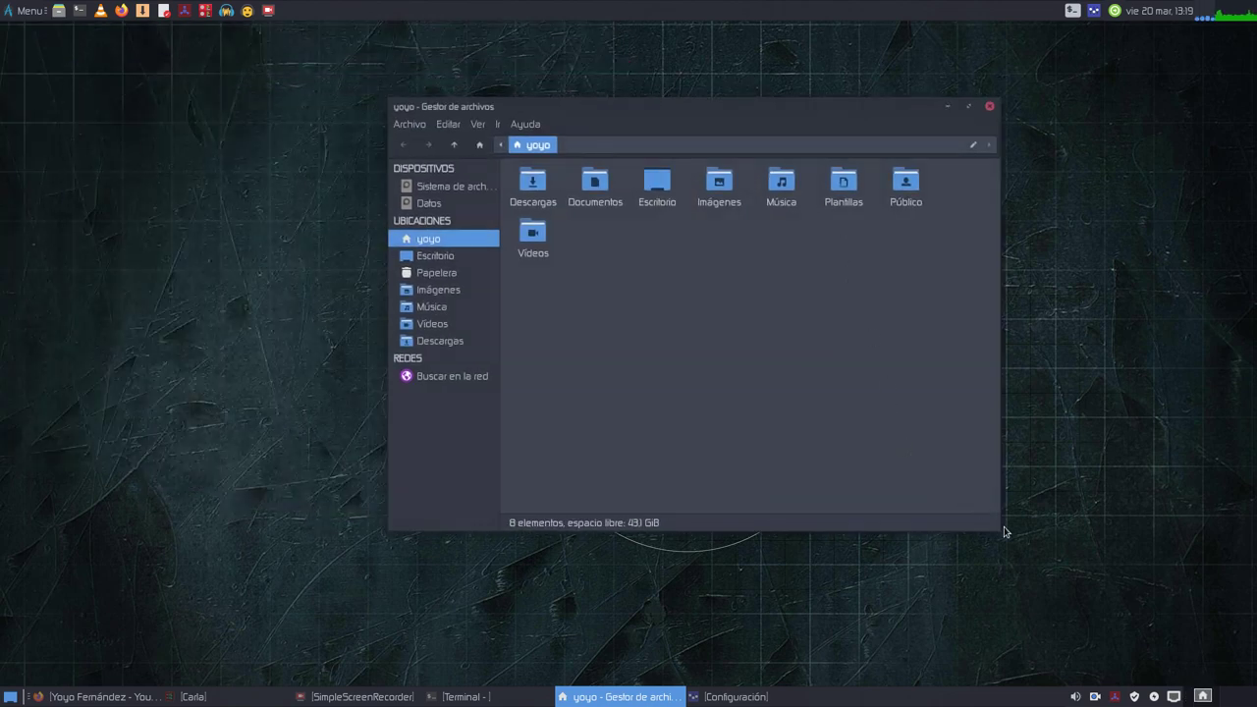
pyautogui.click(449, 125)
pyautogui.click(486, 359)
pyautogui.click(863, 152)
pyautogui.moveTo(784, 112); pyautogui.dragTo(675, 119)
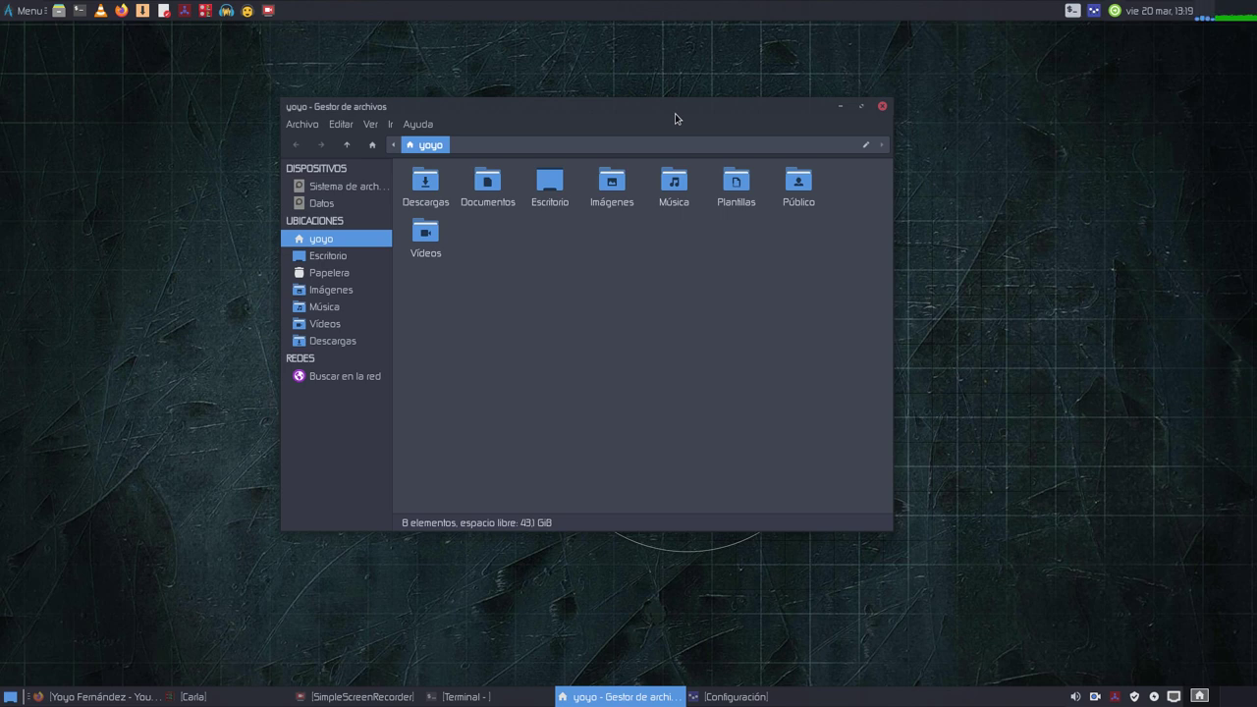
pyautogui.click(882, 106)
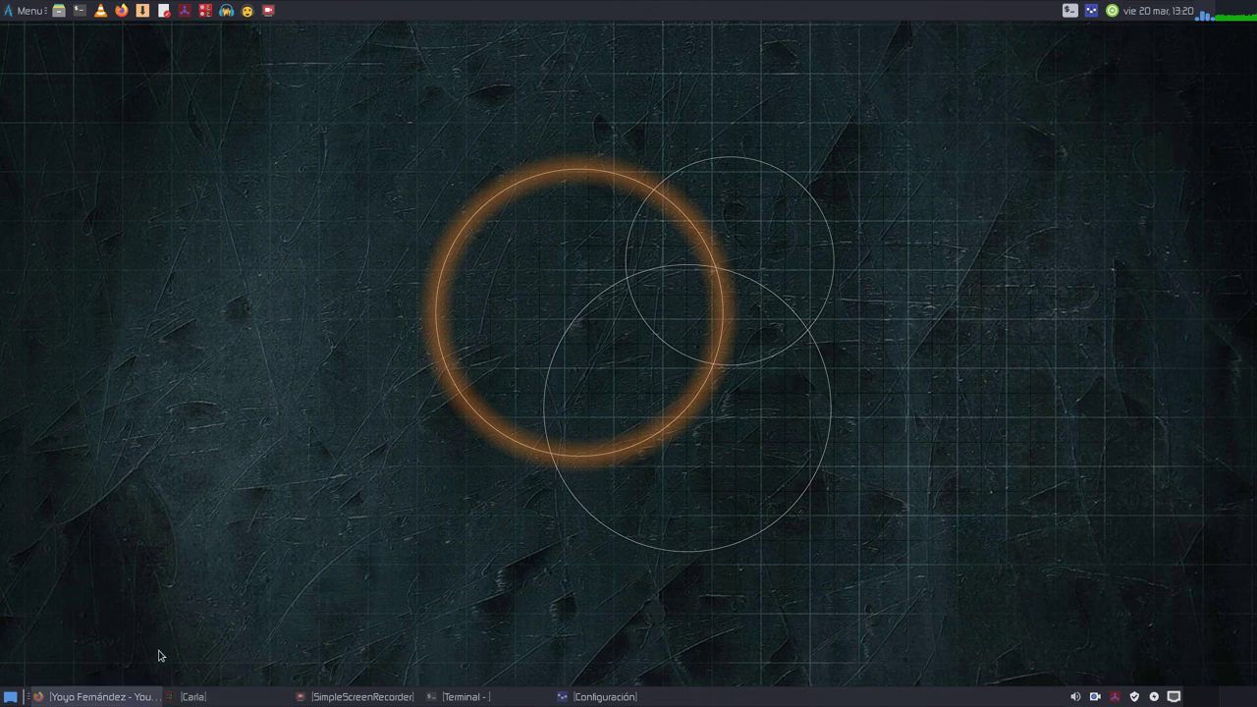
# Step: Launch the Pamac package manager and enter the command sudo pacman -S gnome gnome-shell gnome-extra in the terminal without running it
pyautogui.click(141, 12)
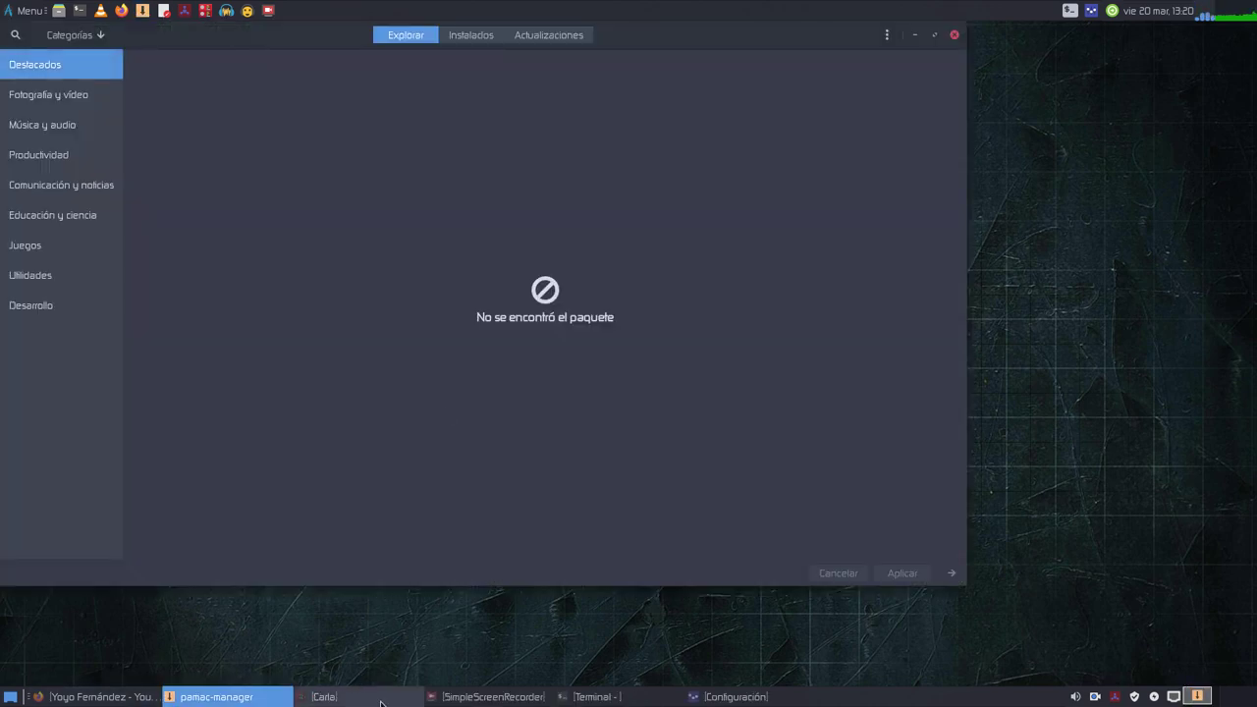
pyautogui.click(595, 698)
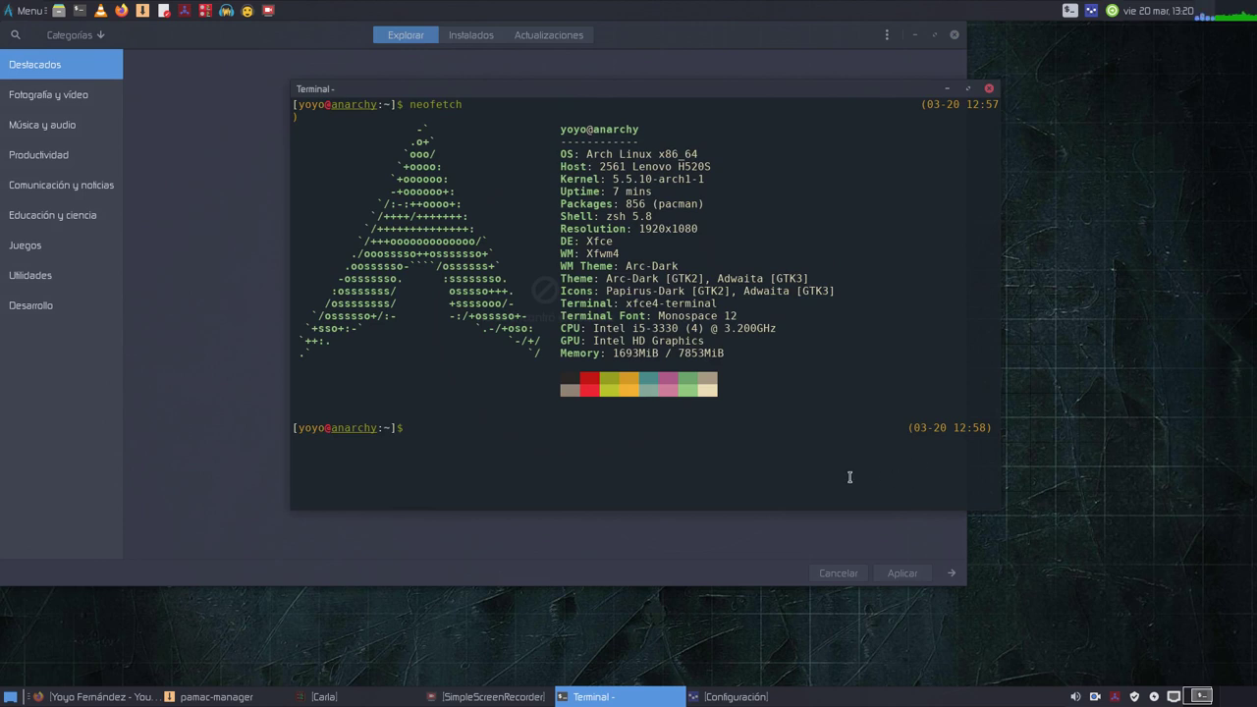
pyautogui.write('sudo pacman -S gnome ')
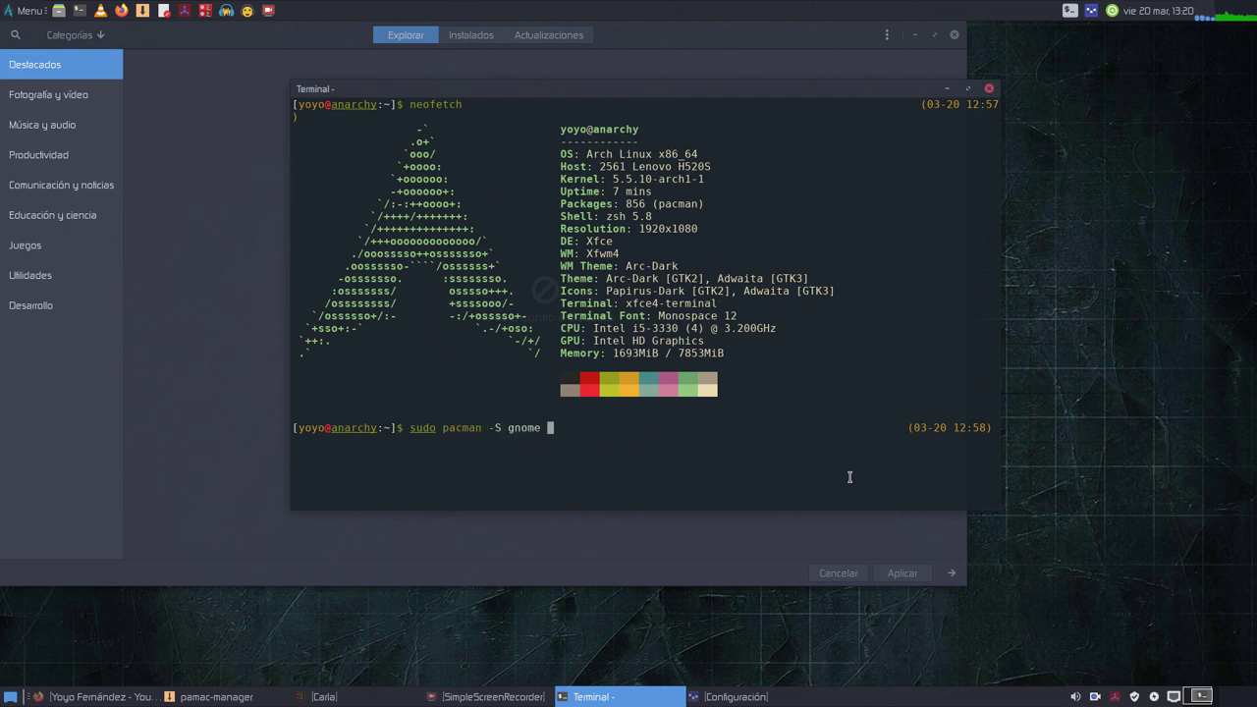
pyautogui.write('gnome-shell gnome-extra')
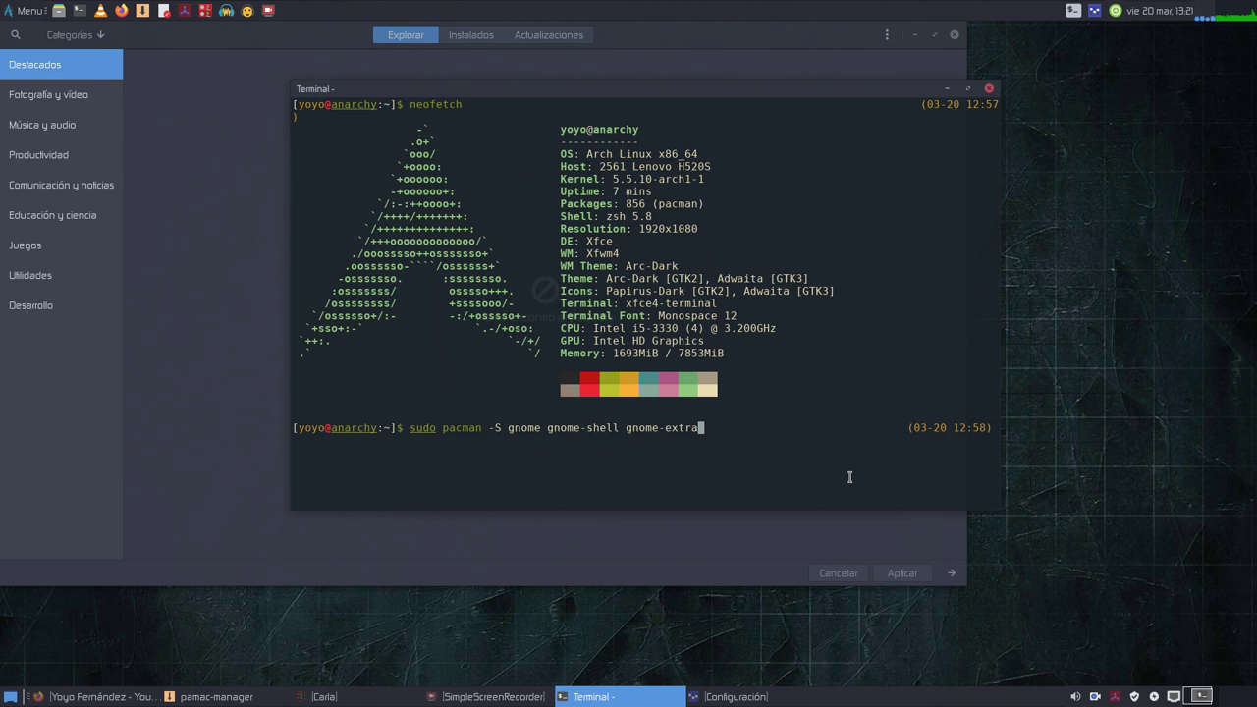
# Step: Maximise the Pamac package manager, search it for gnome, and look through the listed packages
pyautogui.click(949, 89)
pyautogui.moveTo(670, 43); pyautogui.dragTo(791, 110)
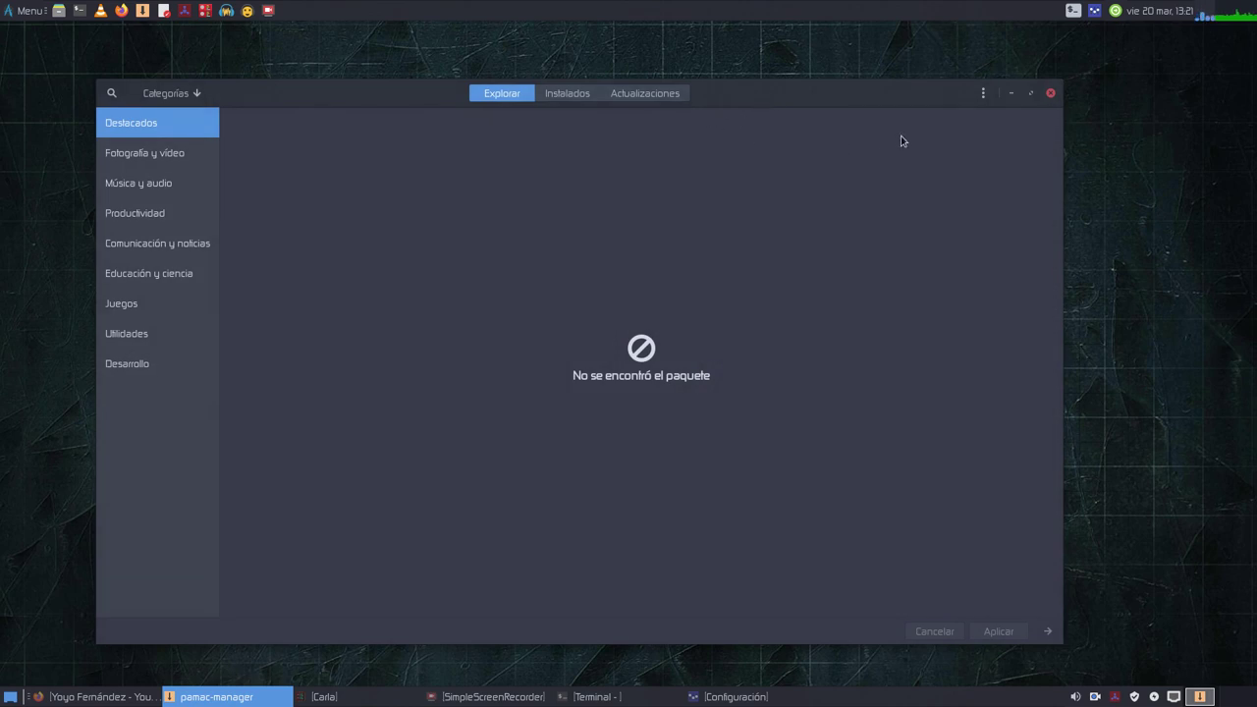
pyautogui.click(1032, 93)
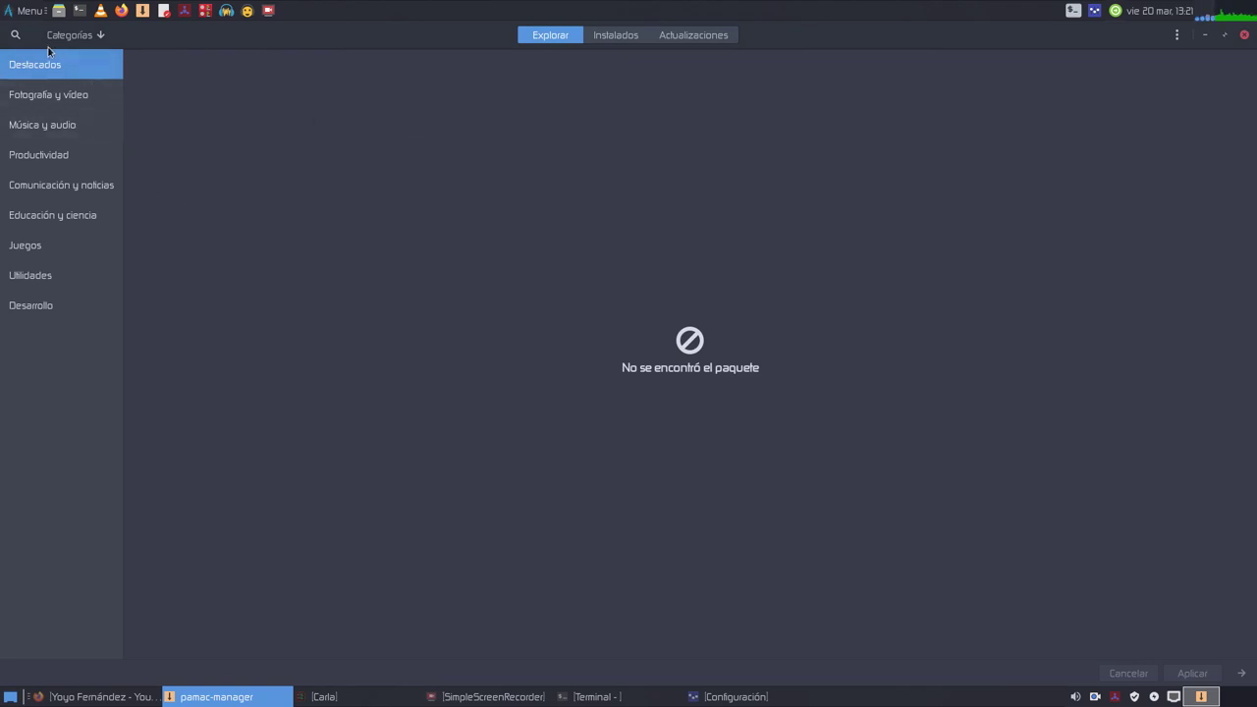
pyautogui.click(15, 37)
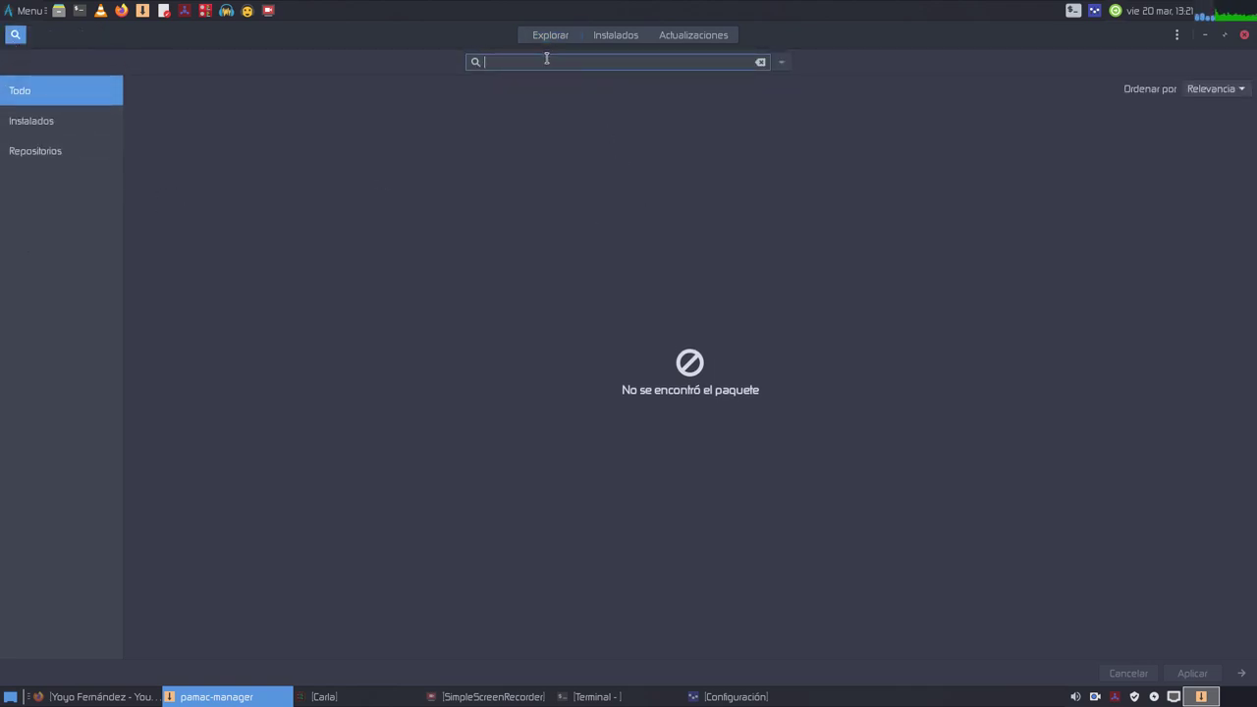
pyautogui.write('gnome')
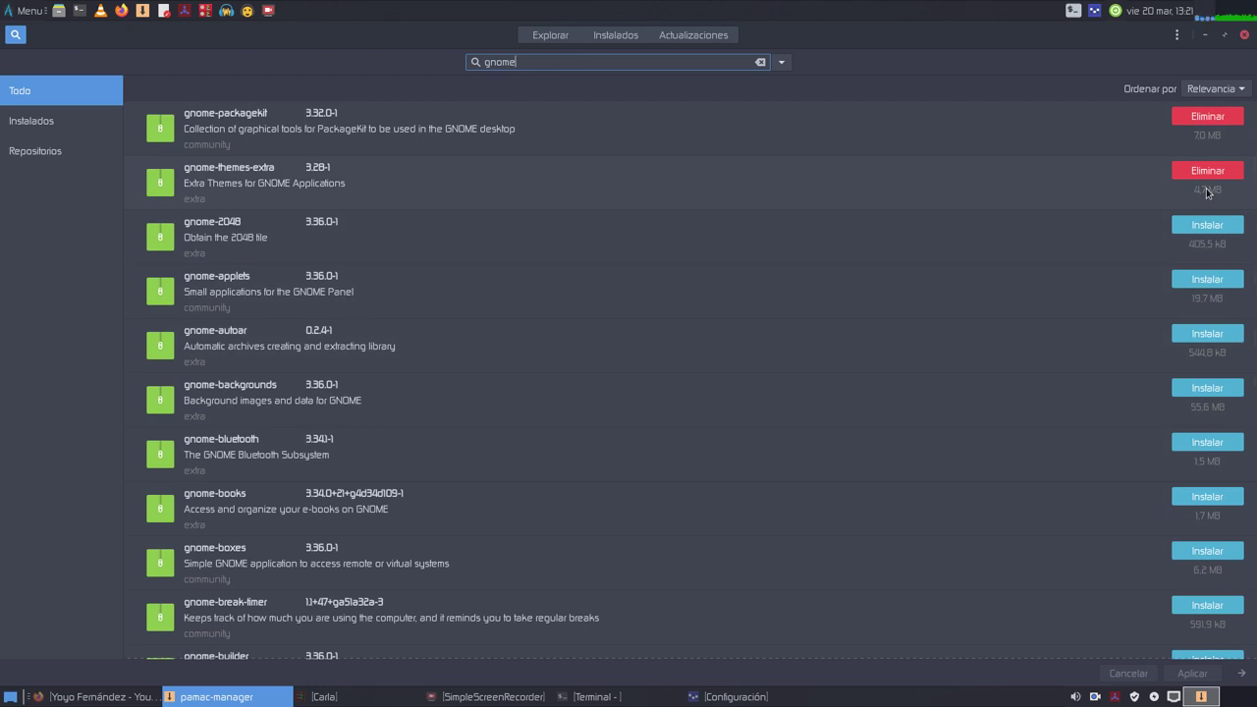
pyautogui.scroll(-5, 933, 408)
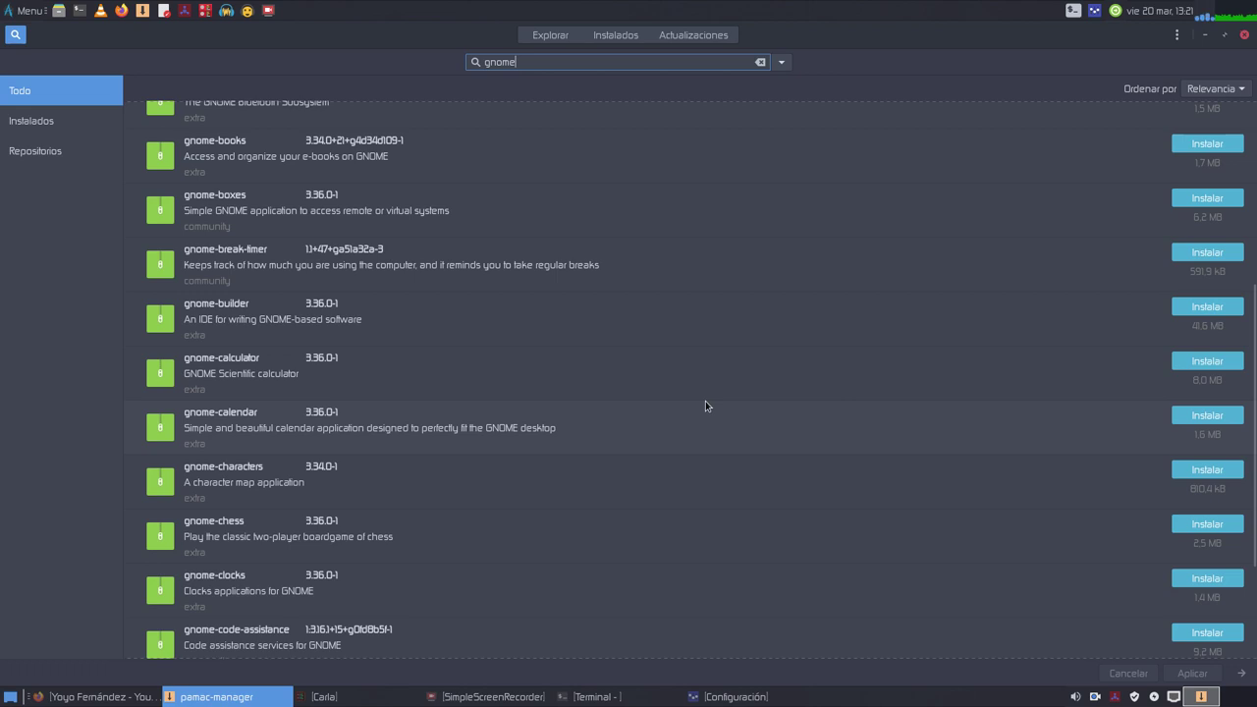
pyautogui.scroll(-1, 332, 513)
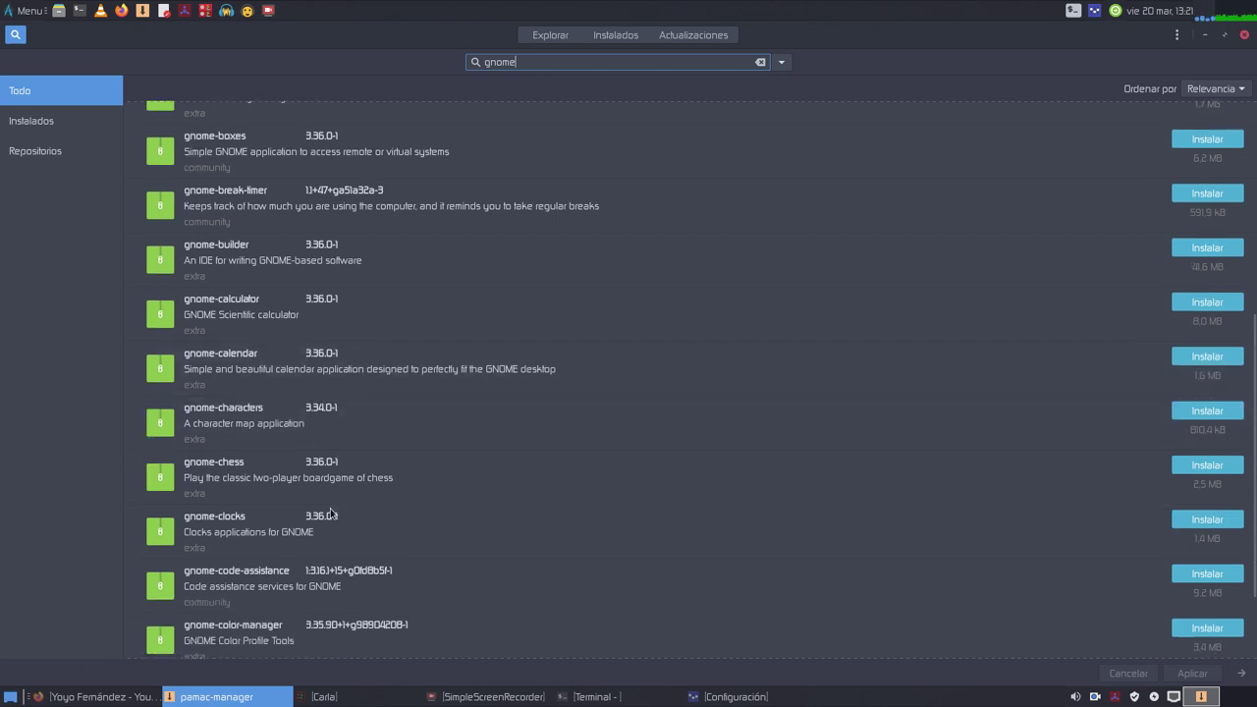
pyautogui.scroll(-2, 332, 513)
pyautogui.scroll(-20, 330, 508)
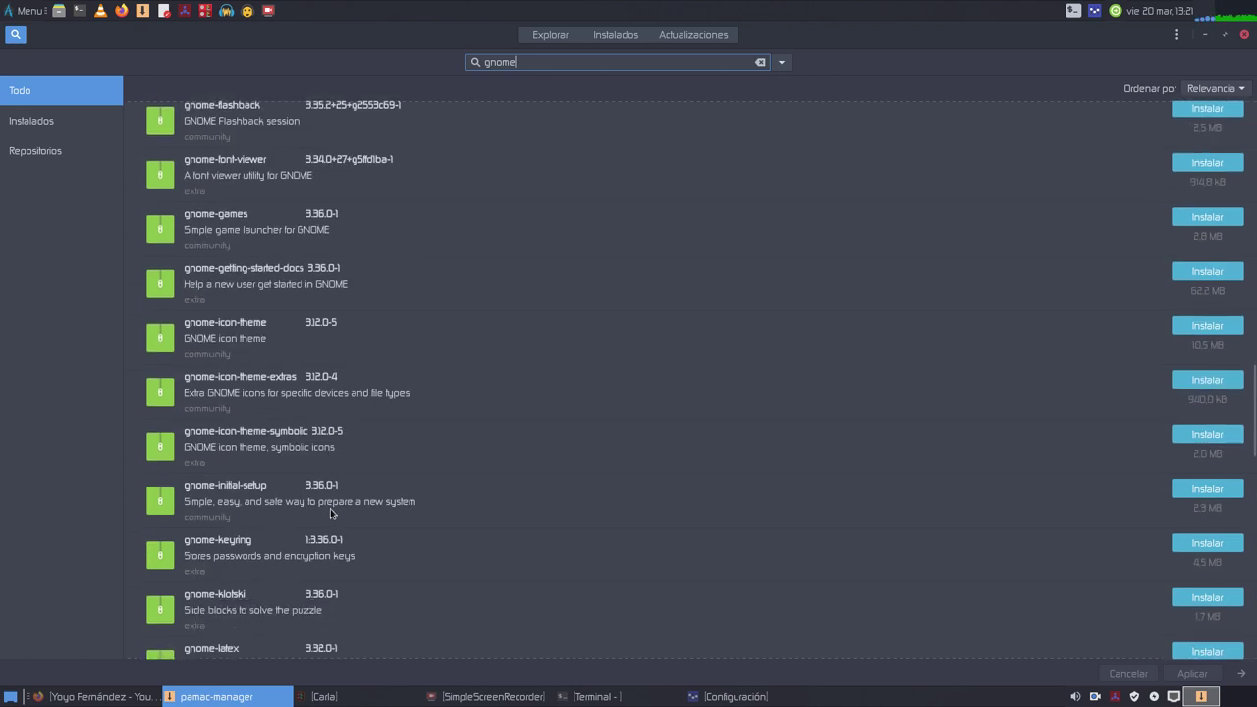
pyautogui.scroll(5, 590, 520)
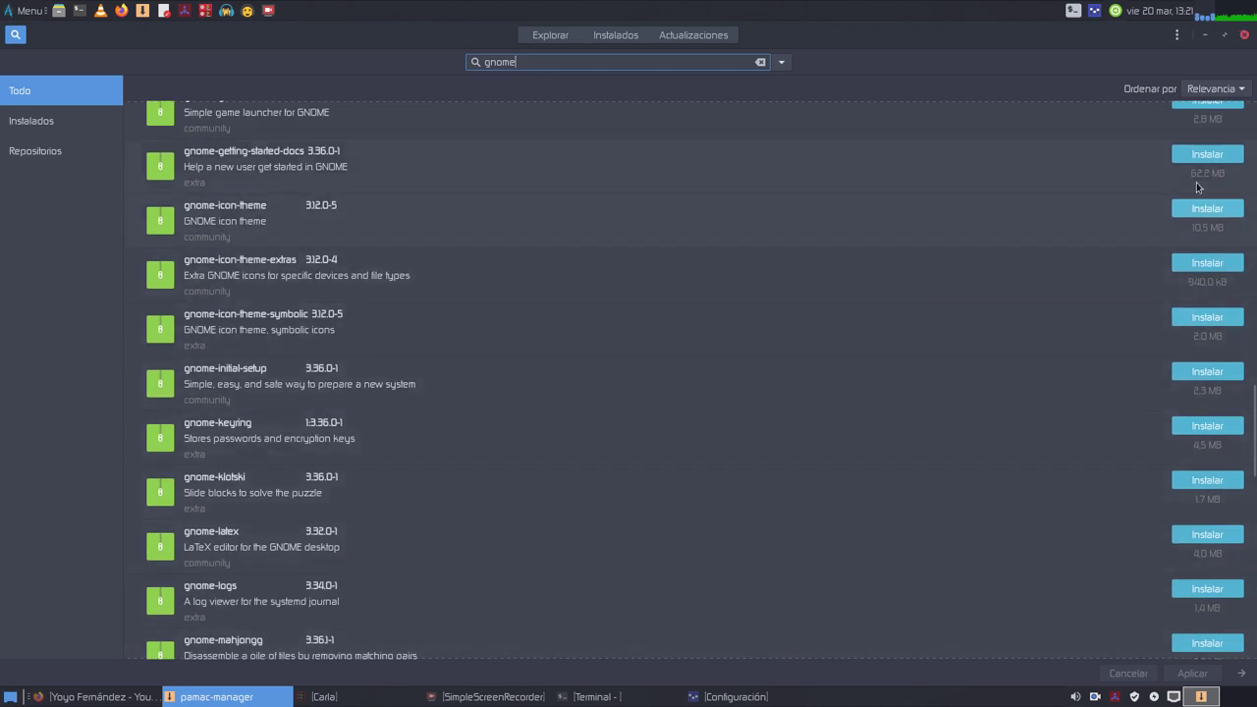
pyautogui.scroll(20, 579, 596)
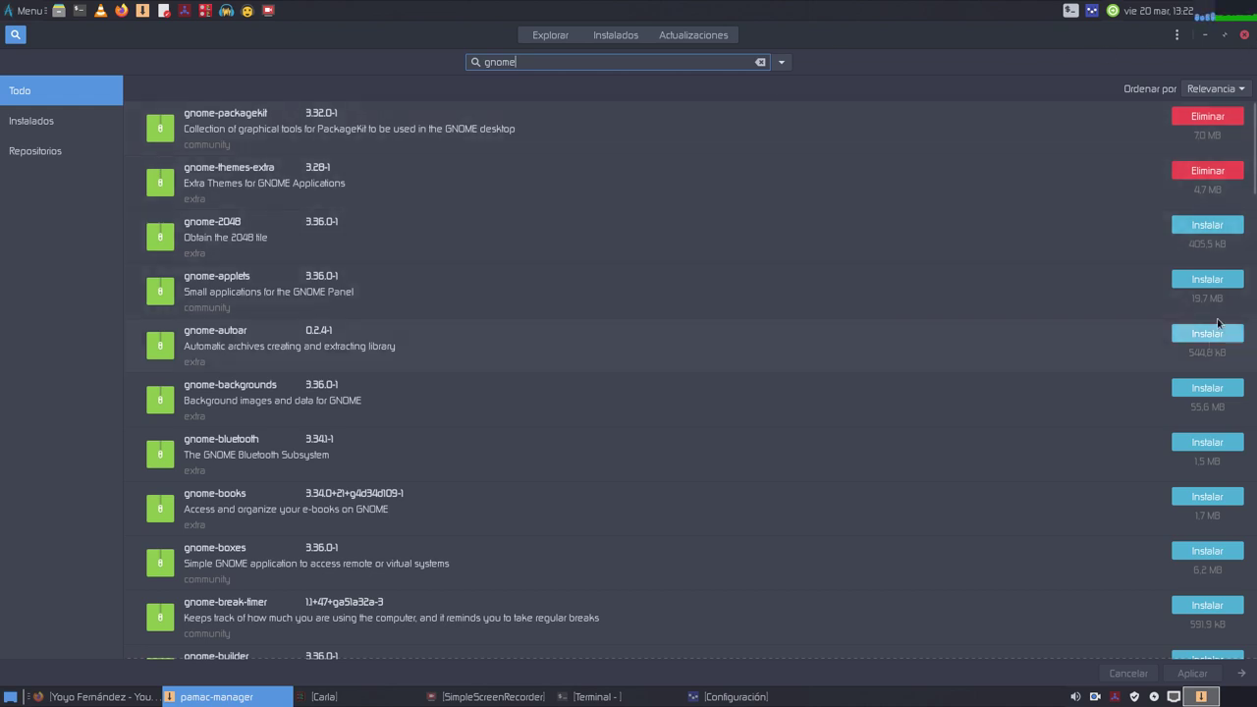
# Step: Run sudo pacman -S gnome gnome-shell gnome-extra in the maximised terminal and abort at the spelling correction
pyautogui.click(1203, 37)
pyautogui.click(627, 698)
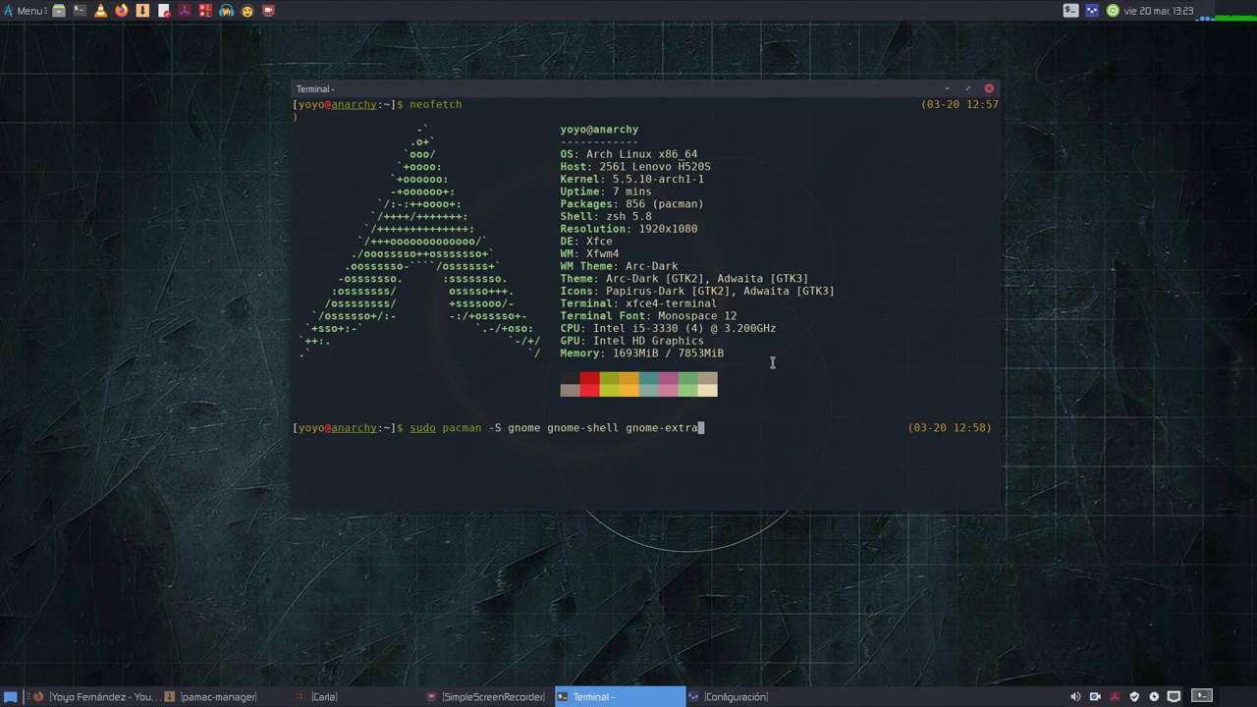
pyautogui.click(967, 90)
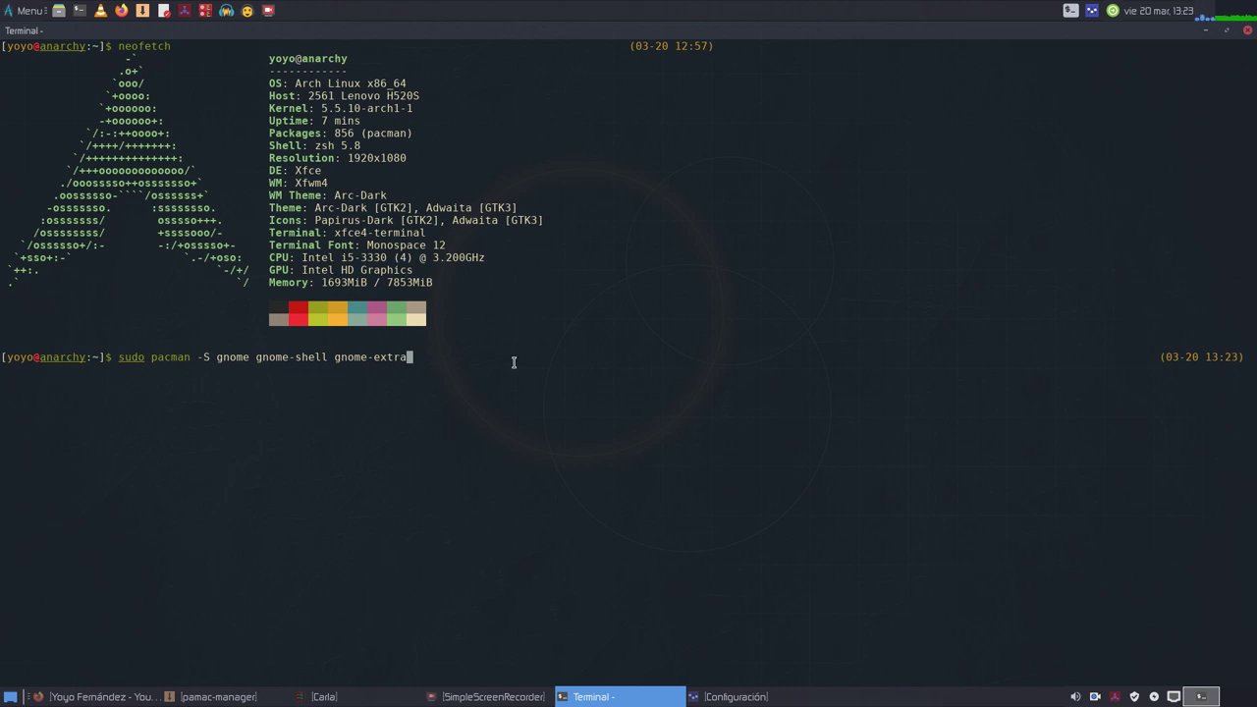
pyautogui.press('Return')
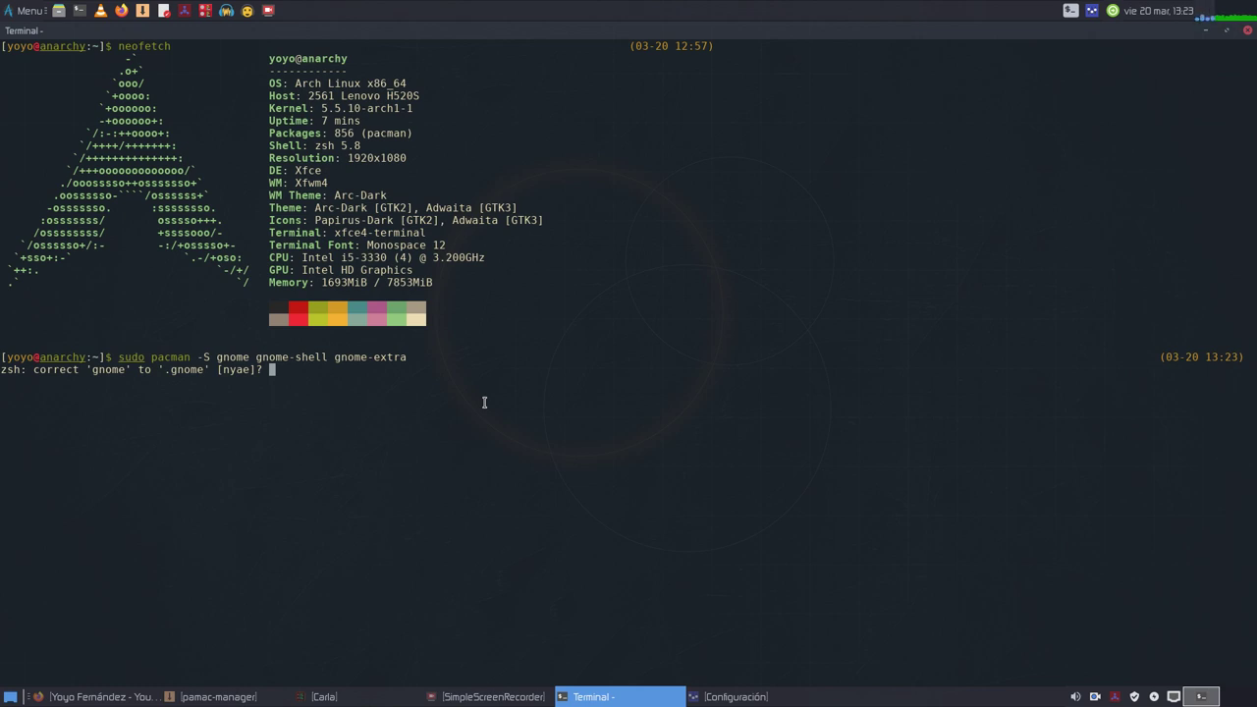
pyautogui.press('a')
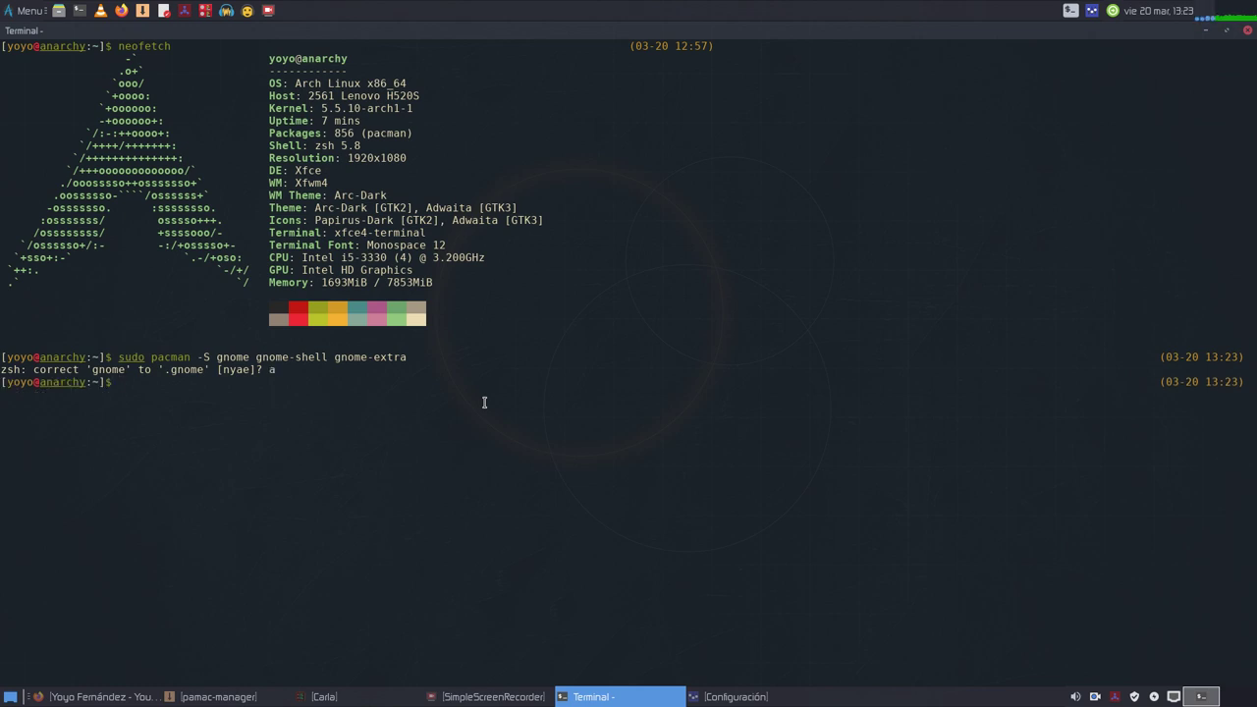
# Step: Rerun the previous install command, accept the correction of gnome to .gnome, and enter the account password
pyautogui.press('Up')
pyautogui.press('Return')
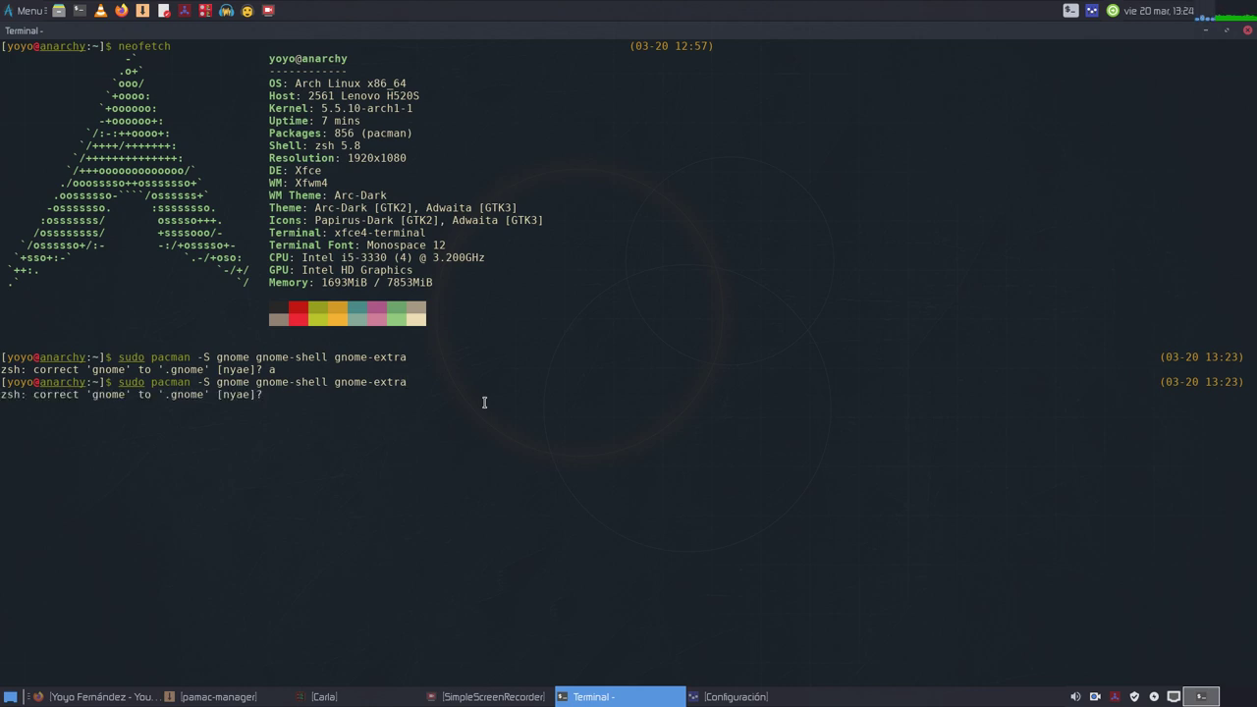
pyautogui.press('y')
pyautogui.press('Return')
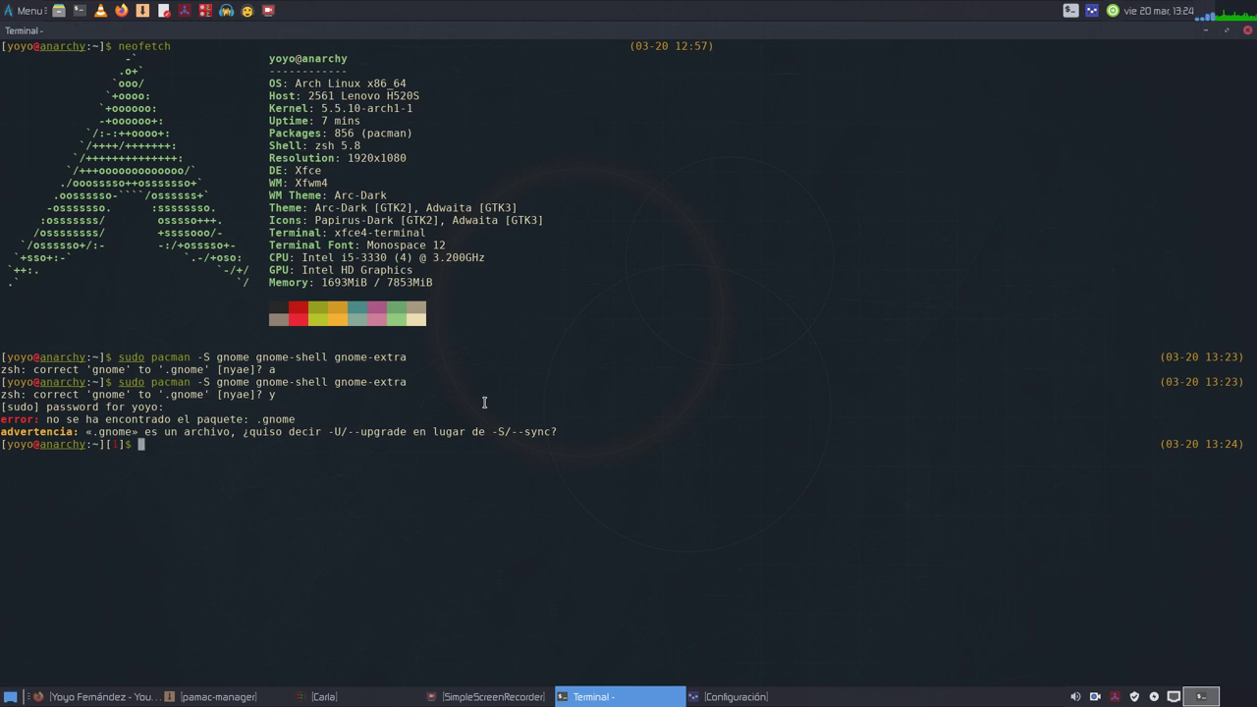
# Step: Remove gnome from the recalled command, run sudo pacman -S gnome-shell gnome-extra, and close the terminal without selecting any packages
pyautogui.press('Up')
pyautogui.press('Left')
pyautogui.press('Left')
pyautogui.press('Left')
pyautogui.press('Left')
pyautogui.press('Left')
pyautogui.press('Left')
pyautogui.press('Left')
pyautogui.press('Left')
pyautogui.press('Left')
pyautogui.press('Left')
pyautogui.press('Left')
pyautogui.press('Left')
pyautogui.press('Left')
pyautogui.press('Left')
pyautogui.press('Left')
pyautogui.press('Left')
pyautogui.press('Left')
pyautogui.press('Left')
pyautogui.press('Left')
pyautogui.press('Left')
pyautogui.press('Left')
pyautogui.press('Left')
pyautogui.press('Left')
pyautogui.press('BackSpace')
pyautogui.press('BackSpace')
pyautogui.press('BackSpace')
pyautogui.press('BackSpace')
pyautogui.press('BackSpace')
pyautogui.press('BackSpace')
pyautogui.press('BackSpace')
pyautogui.press('BackSpace')
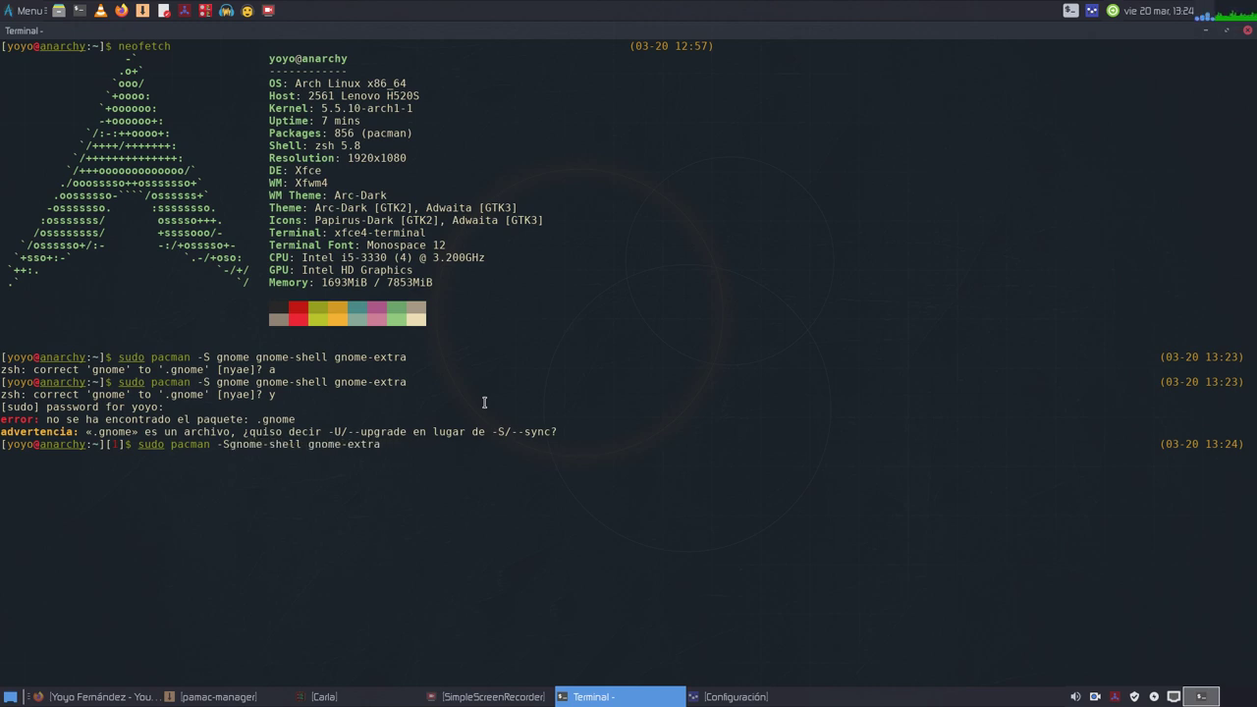
pyautogui.press('Right')
pyautogui.press('Right')
pyautogui.press('Right')
pyautogui.press('Left')
pyautogui.press('Left')
pyautogui.press('Left')
pyautogui.press('Left')
pyautogui.press('Right')
pyautogui.press('Right')
pyautogui.press('Right')
pyautogui.press('Right')
pyautogui.press('Right')
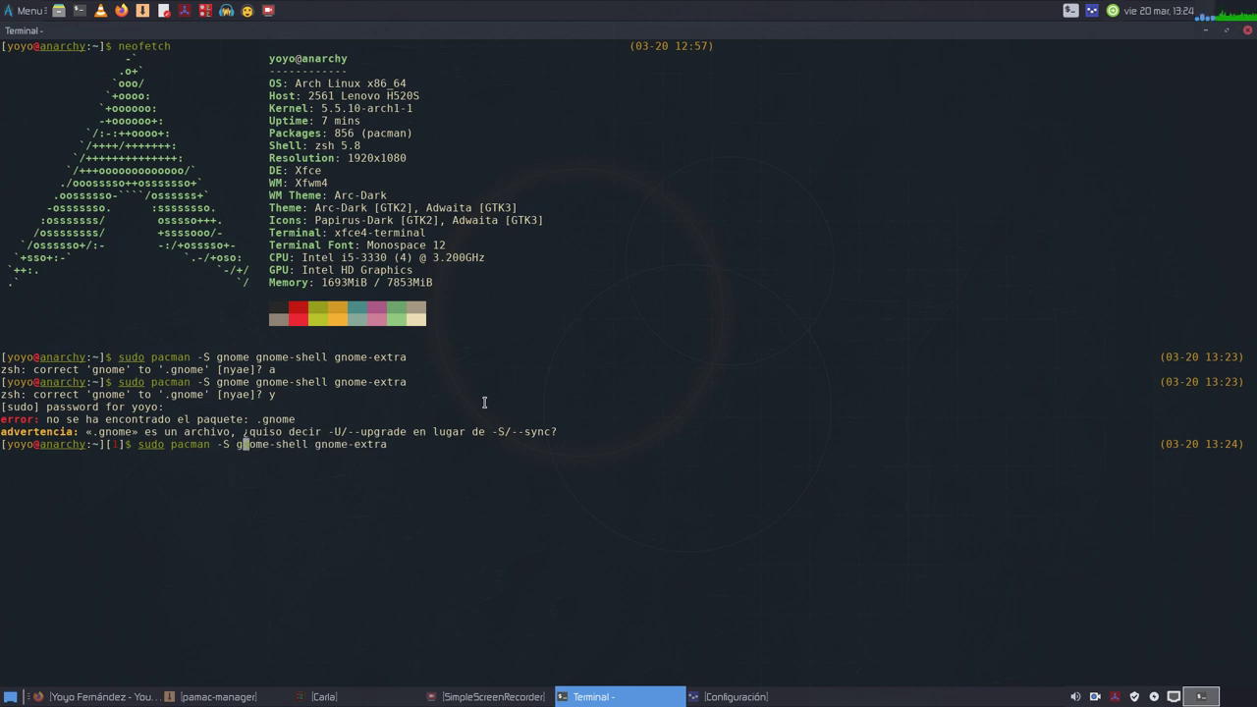
pyautogui.press('Right')
pyautogui.press('Right')
pyautogui.press('Right')
pyautogui.press('Right')
pyautogui.press('Right')
pyautogui.press('Right')
pyautogui.press('Right')
pyautogui.press('Right')
pyautogui.press('Right')
pyautogui.press('Right')
pyautogui.press('Right')
pyautogui.press('Right')
pyautogui.press('Right')
pyautogui.press('Right')
pyautogui.press('Right')
pyautogui.press('Right')
pyautogui.press('Right')
pyautogui.press('Right')
pyautogui.press('Return')
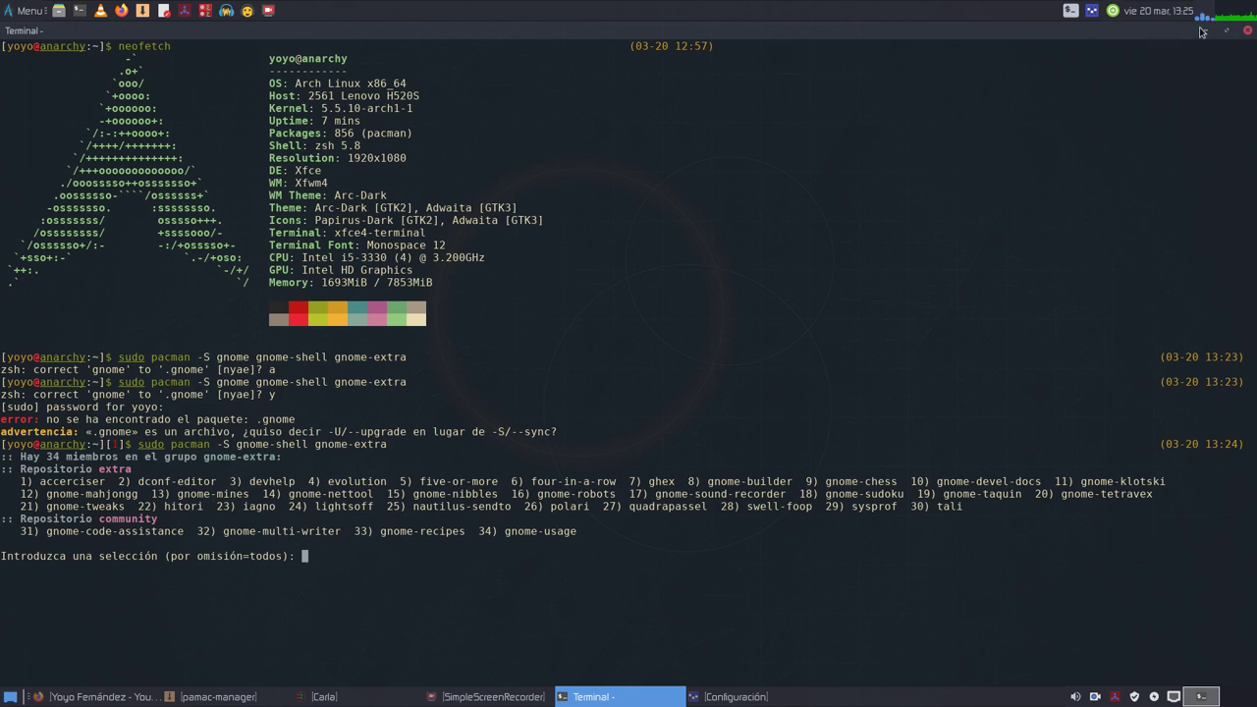
pyautogui.click(1247, 30)
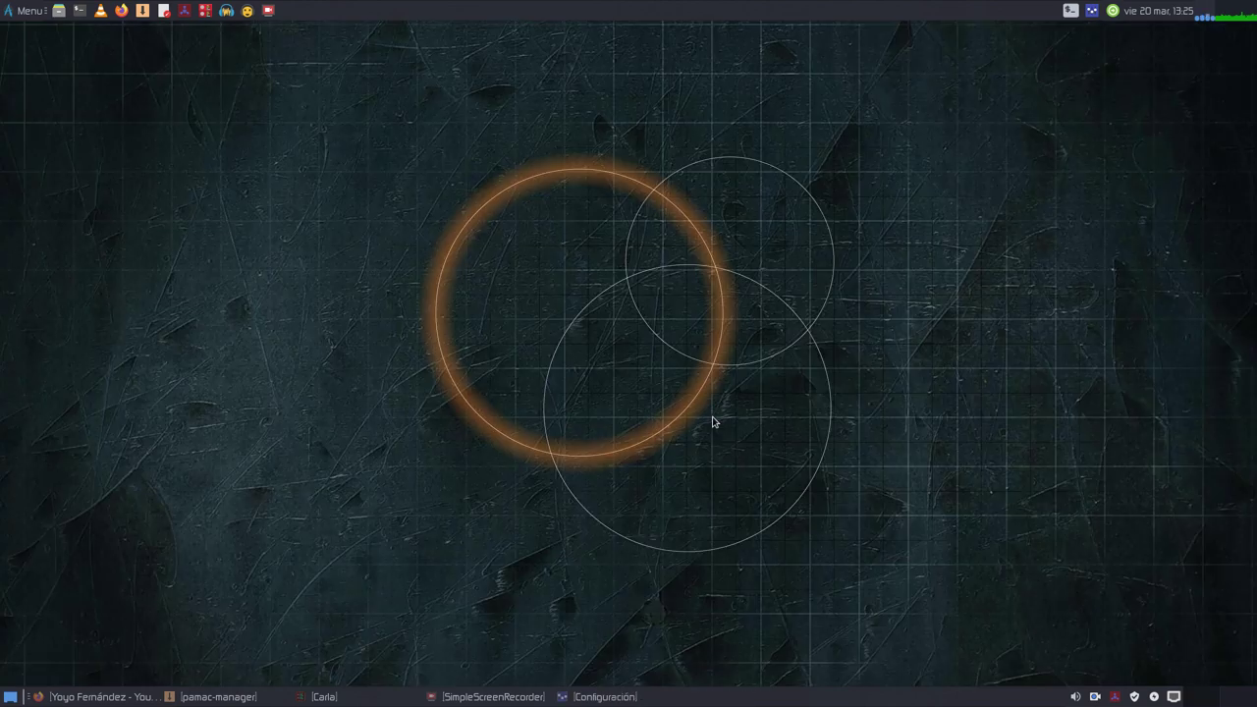
# Step: Open a new terminal window, move it away from the screen corner, and enlarge it
pyautogui.click(713, 420)
pyautogui.click(80, 11)
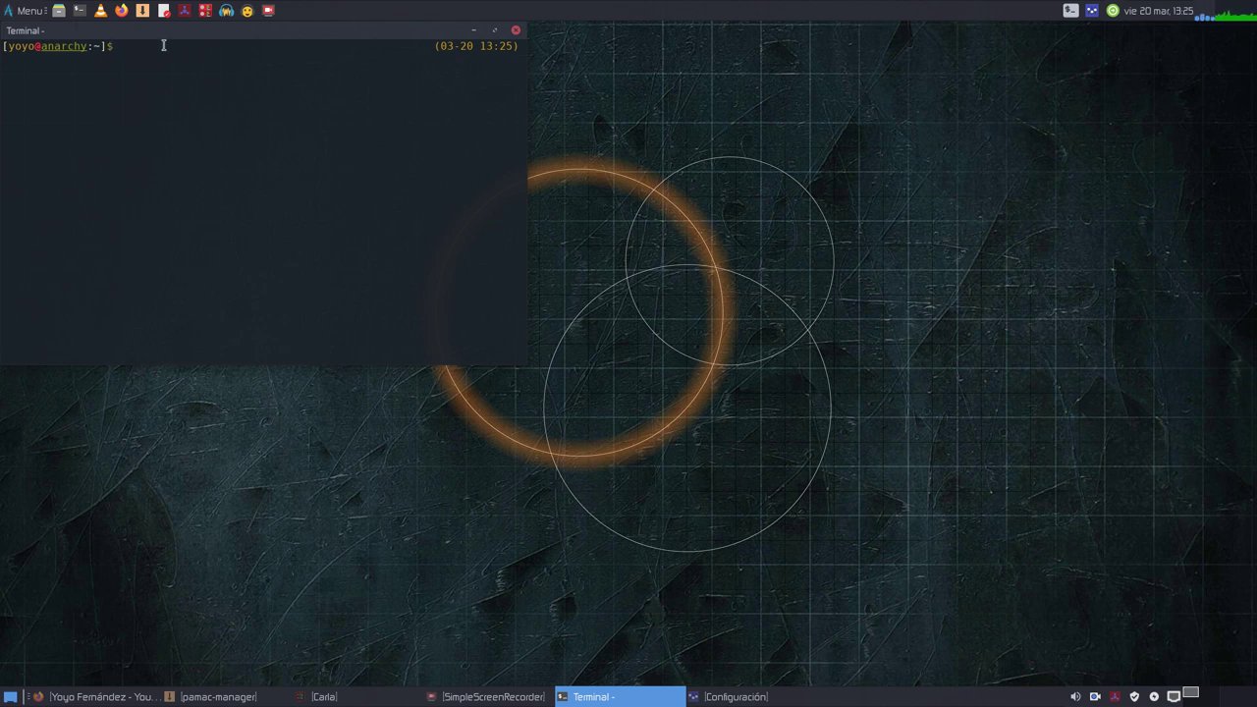
pyautogui.moveTo(237, 32); pyautogui.dragTo(421, 131)
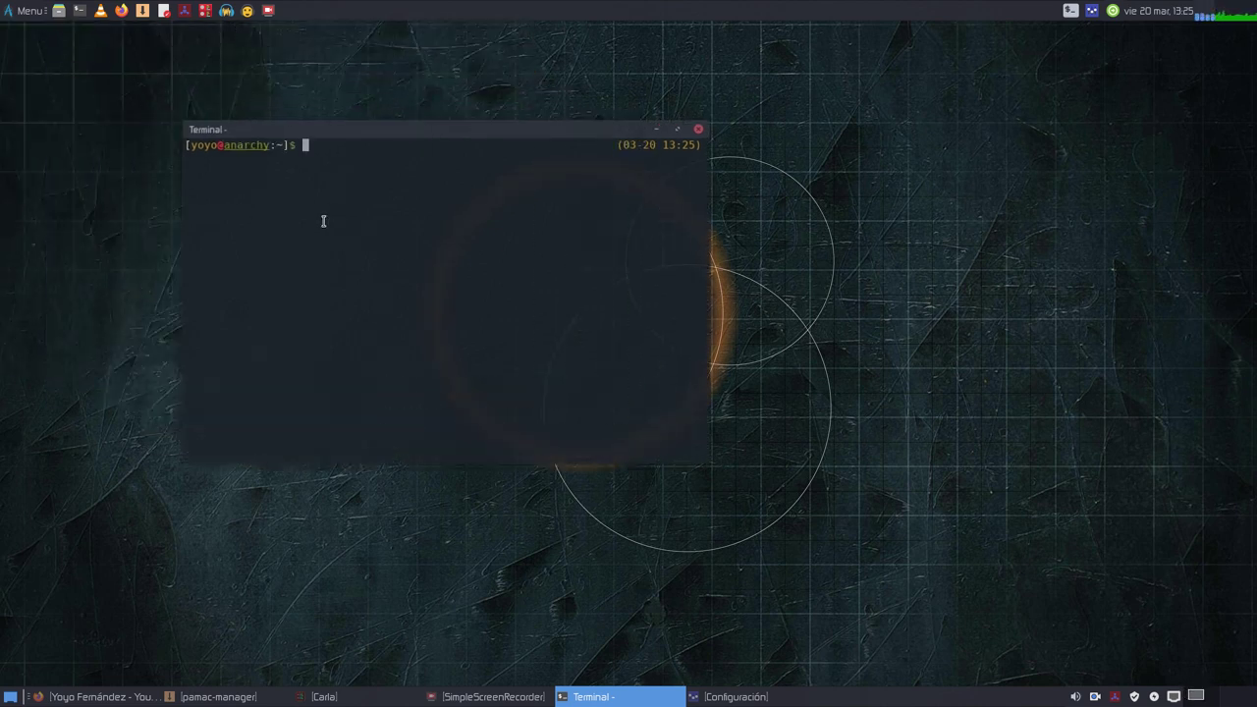
pyautogui.moveTo(628, 414); pyautogui.dragTo(934, 539)
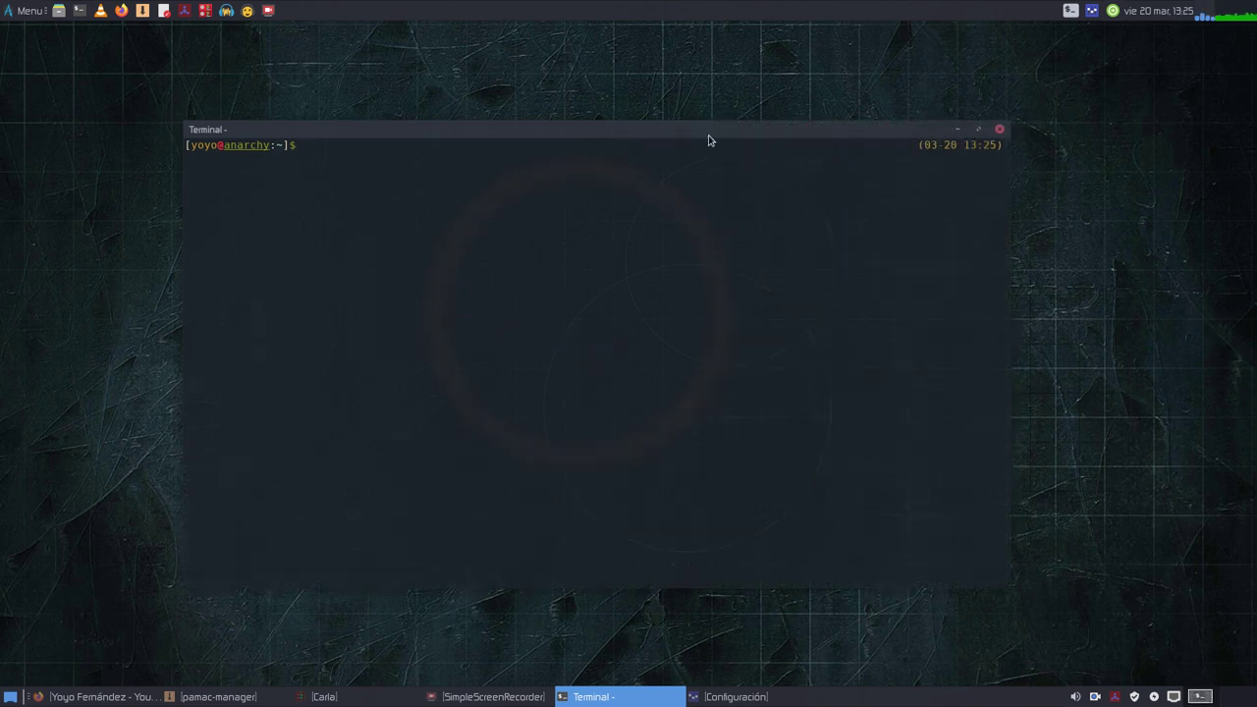
pyautogui.write('noefwtch')
pyautogui.press('Return')
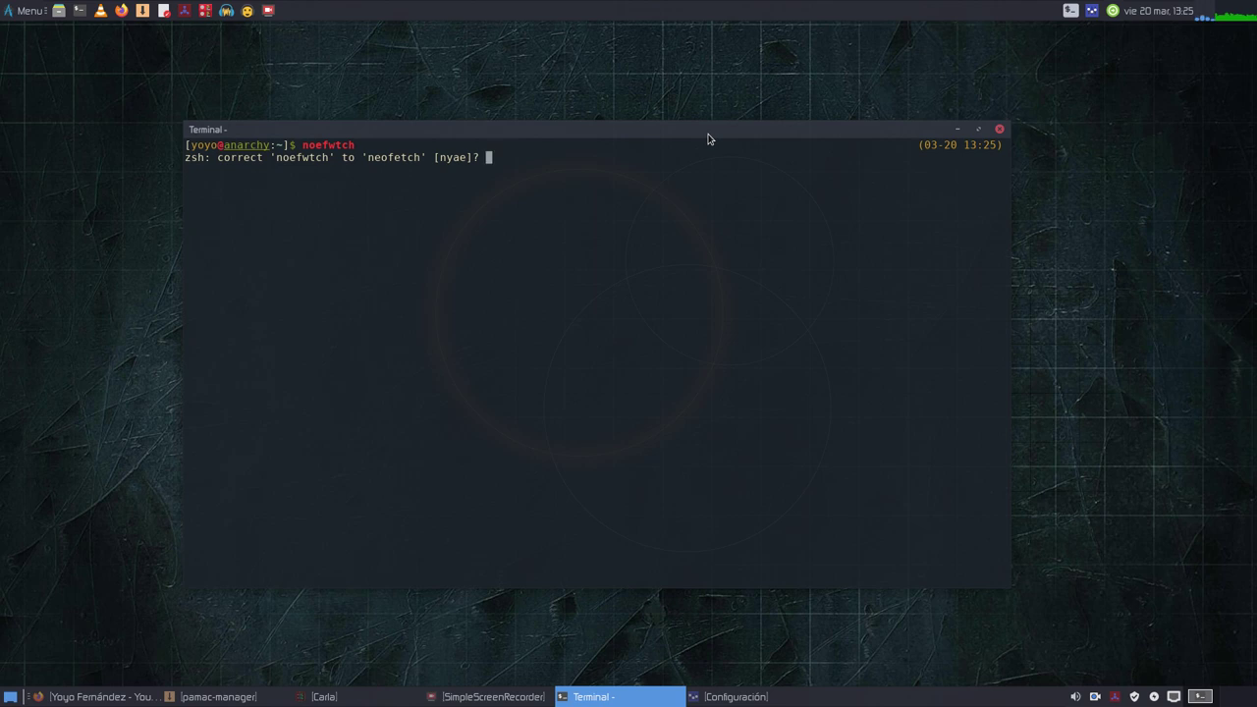
pyautogui.write('n')
pyautogui.press('Return')
pyautogui.write('nefetch')
pyautogui.press('Return')
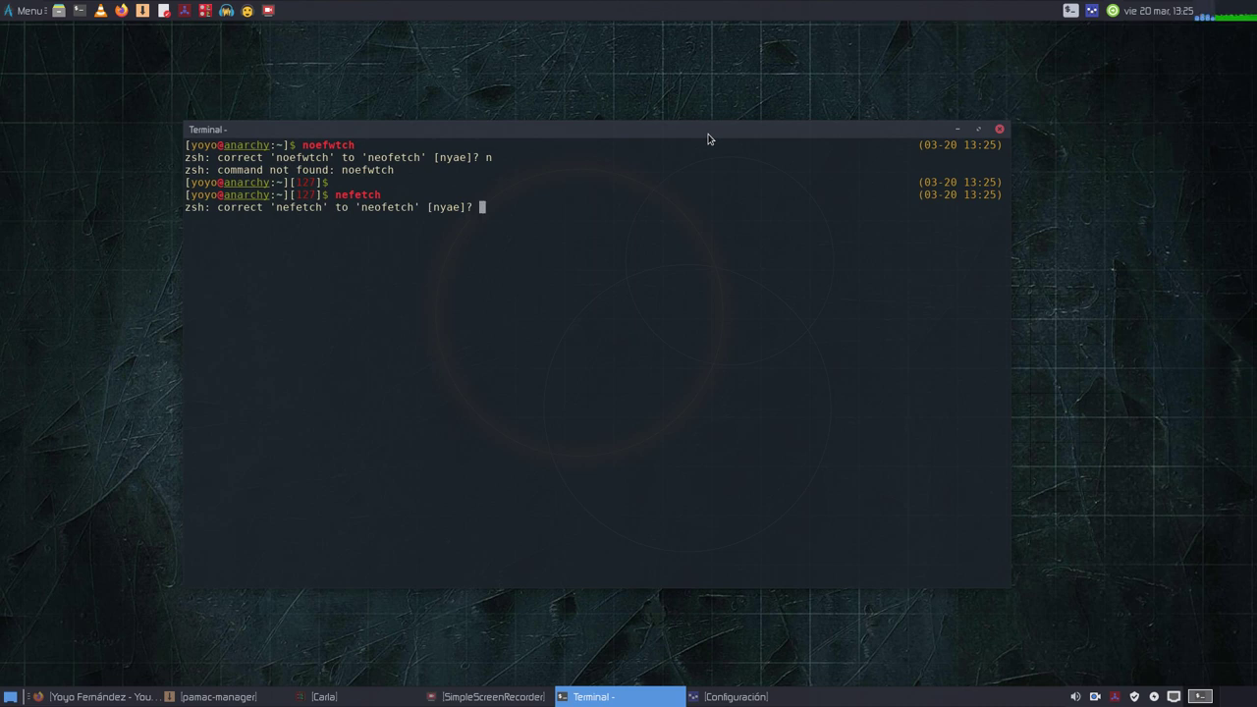
pyautogui.write('n')
pyautogui.press('Return')
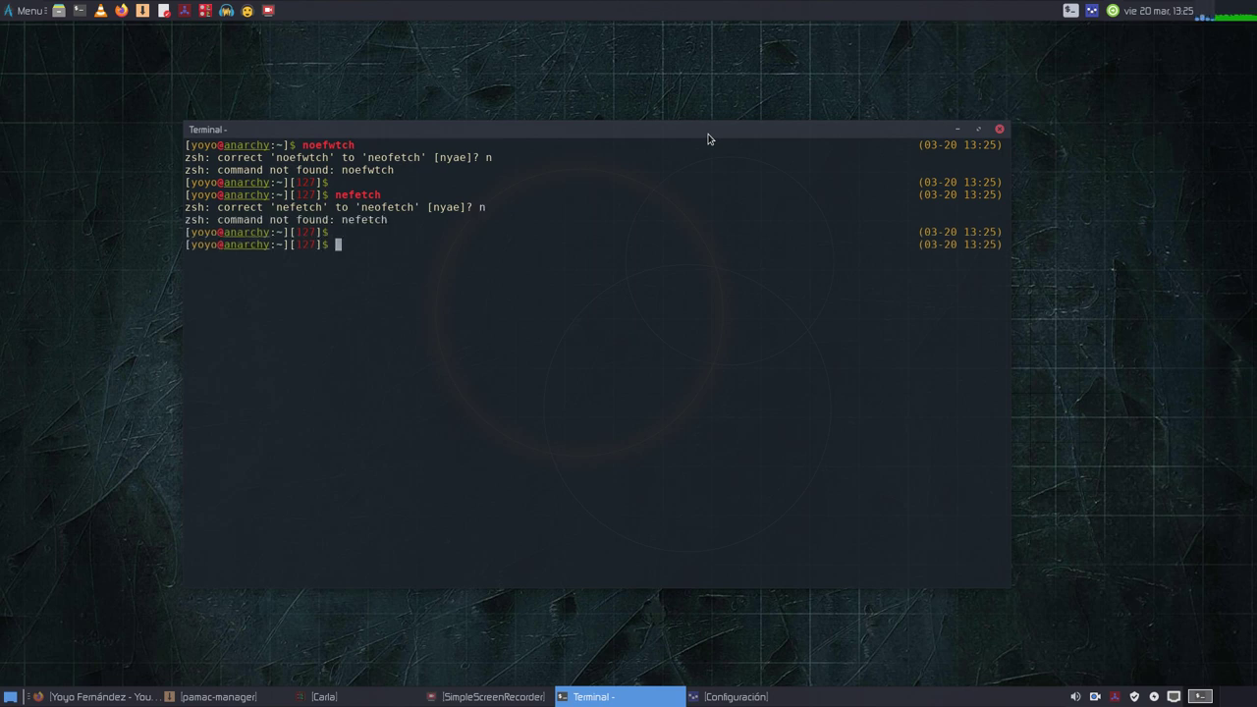
# Step: Run neofetch in the terminal to view the system information
pyautogui.write('neofetch')
pyautogui.press('Return')
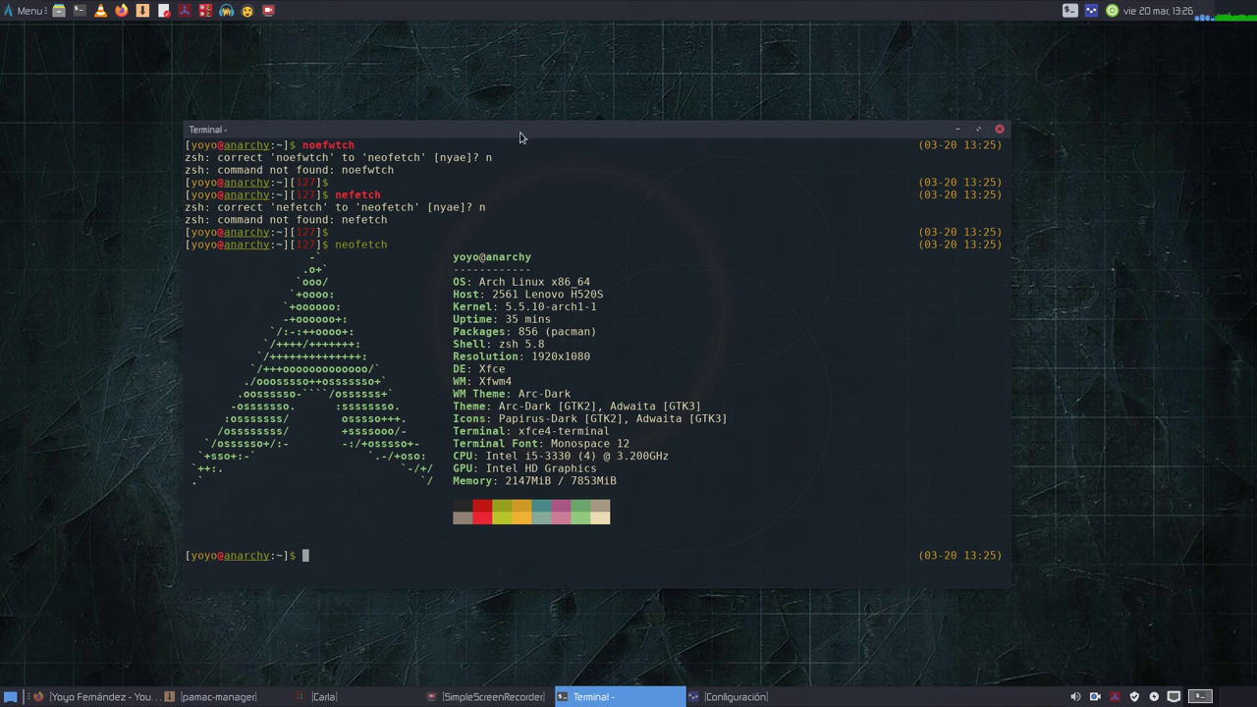
# Step: Move the terminal window slightly higher, minimize it, and bring up the SimpleScreenRecorder window
pyautogui.moveTo(522, 135); pyautogui.dragTo(518, 99)
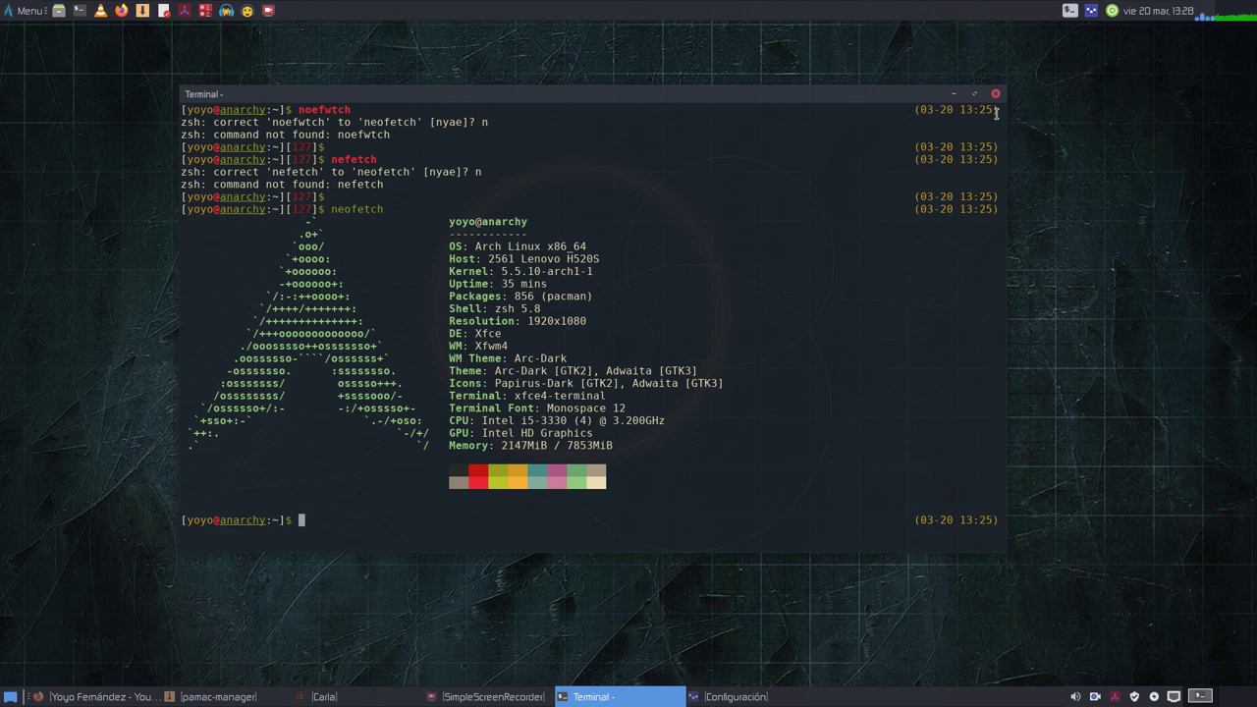
pyautogui.click(954, 95)
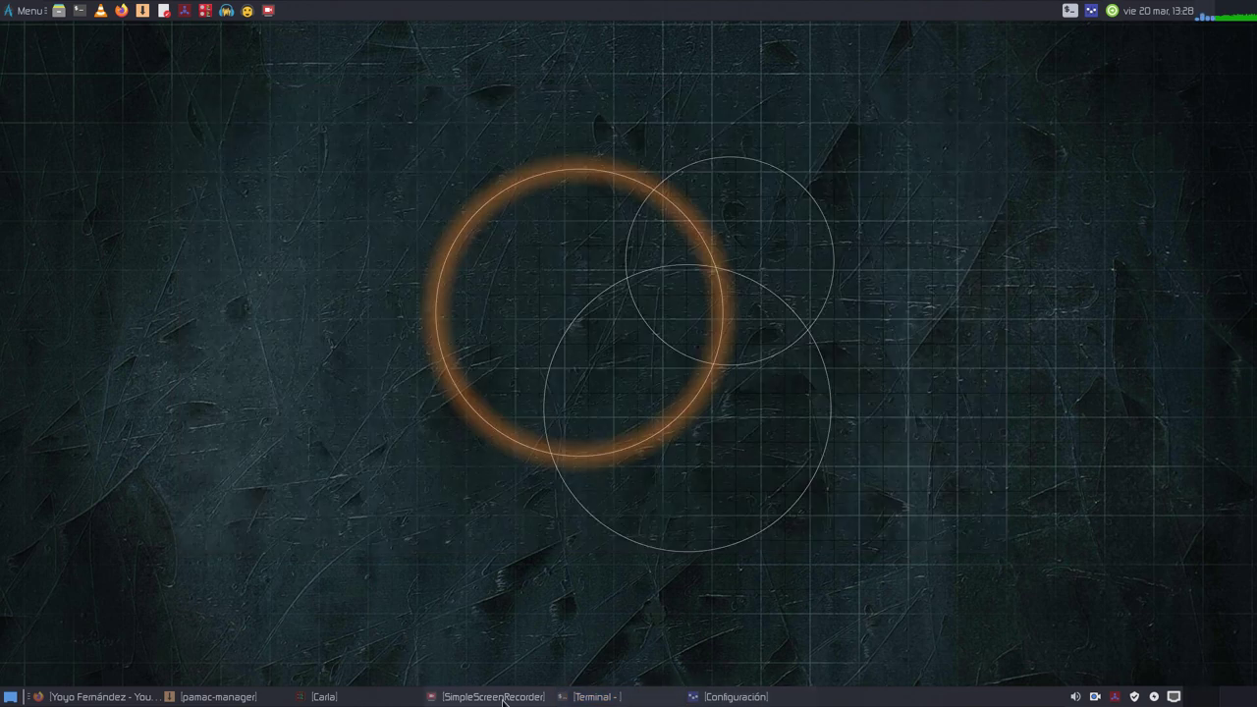
pyautogui.click(491, 697)
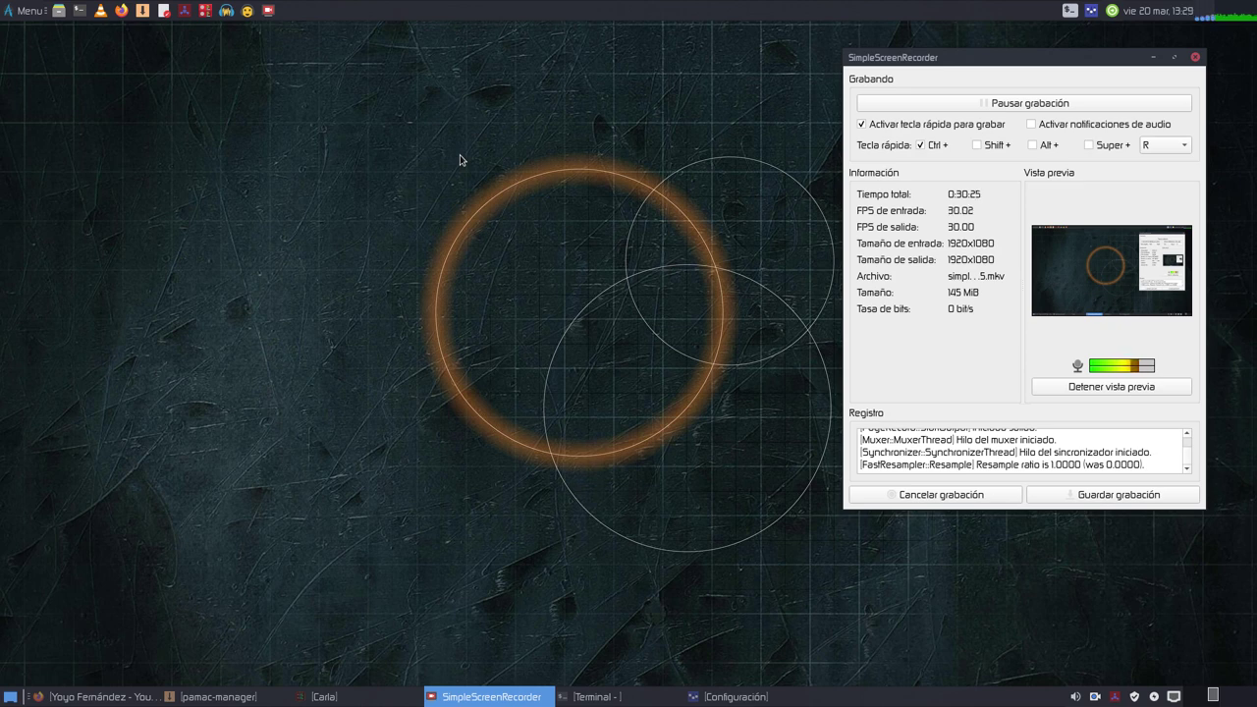
# Step: Switch to Pamac, replace the gnome search with papirus, and close the package manager
pyautogui.click(228, 697)
pyautogui.moveTo(587, 61); pyautogui.dragTo(413, 64)
pyautogui.press('BackSpace')
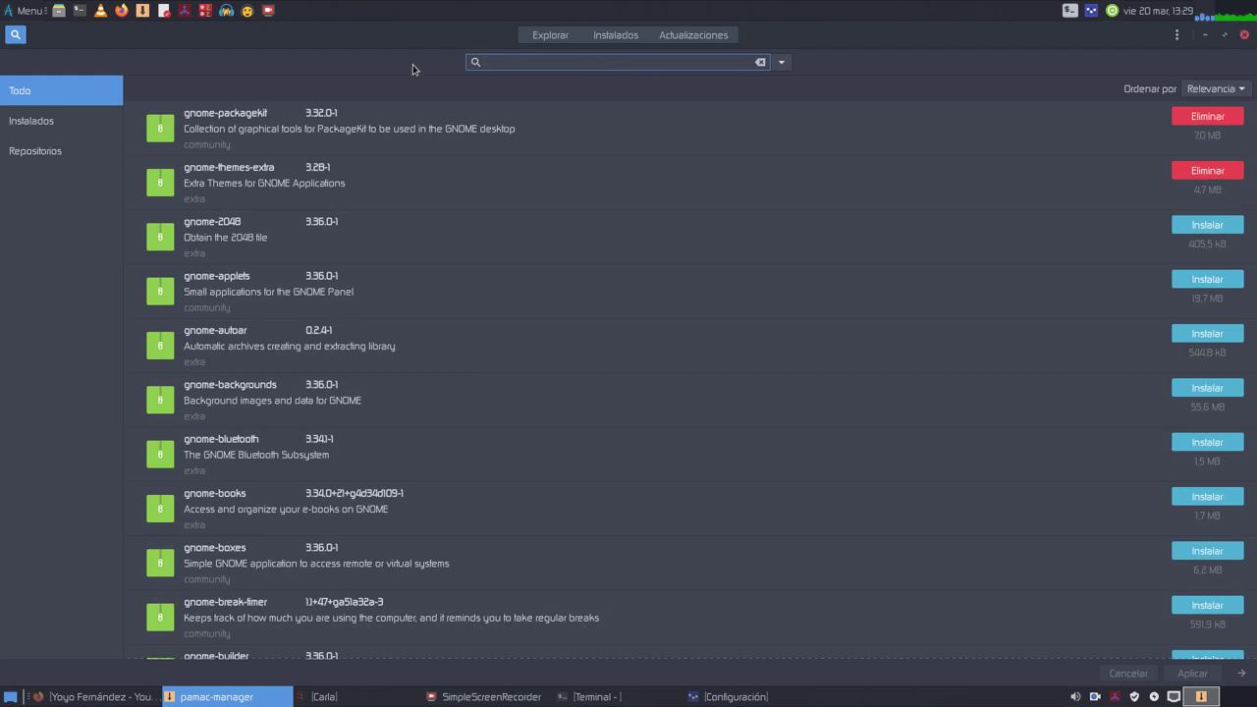
pyautogui.write('papiru')
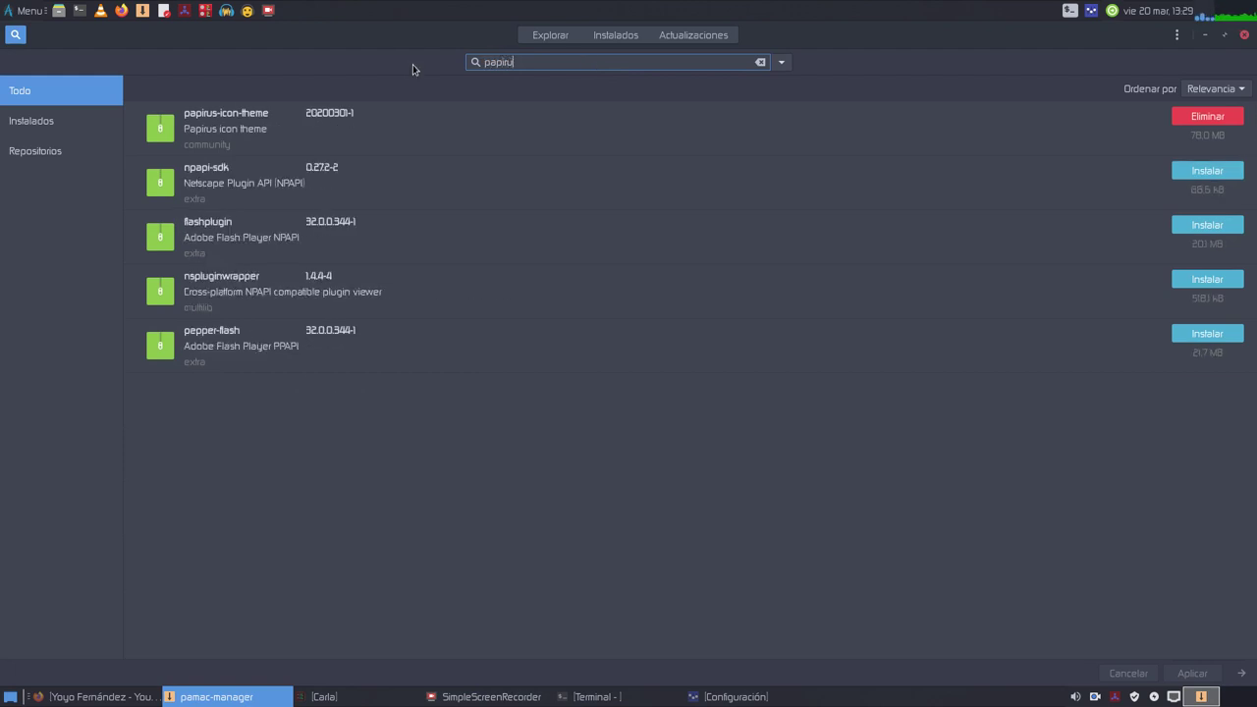
pyautogui.write('s')
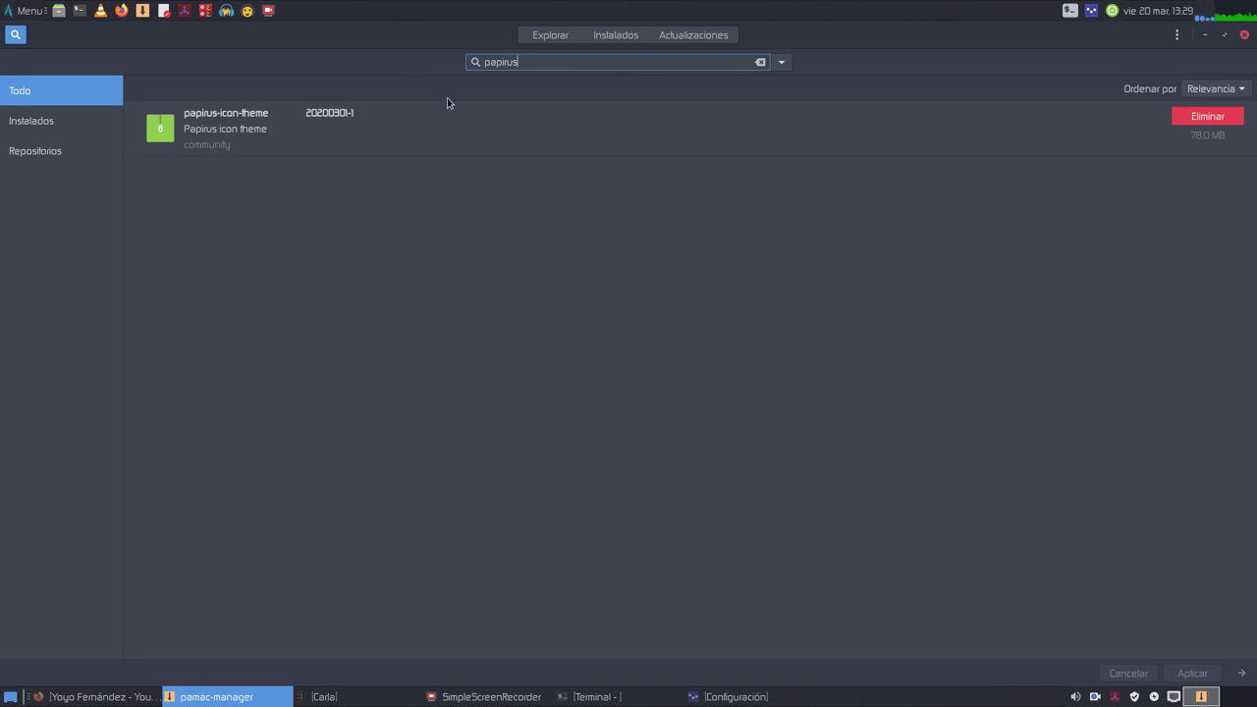
pyautogui.click(1224, 34)
pyautogui.click(1050, 93)
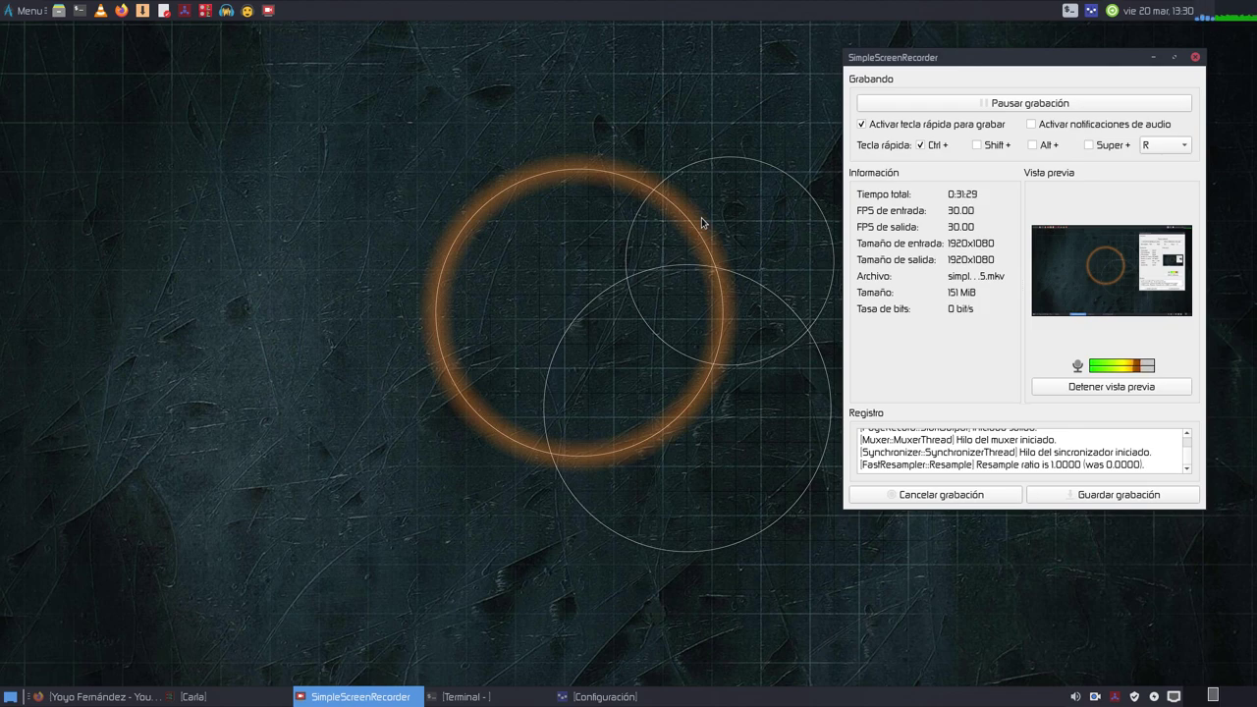
# Step: Shift the SimpleScreenRecorder window aside, open the Xfce settings manager to view its categories, and close it
pyautogui.moveTo(996, 57); pyautogui.dragTo(926, 53)
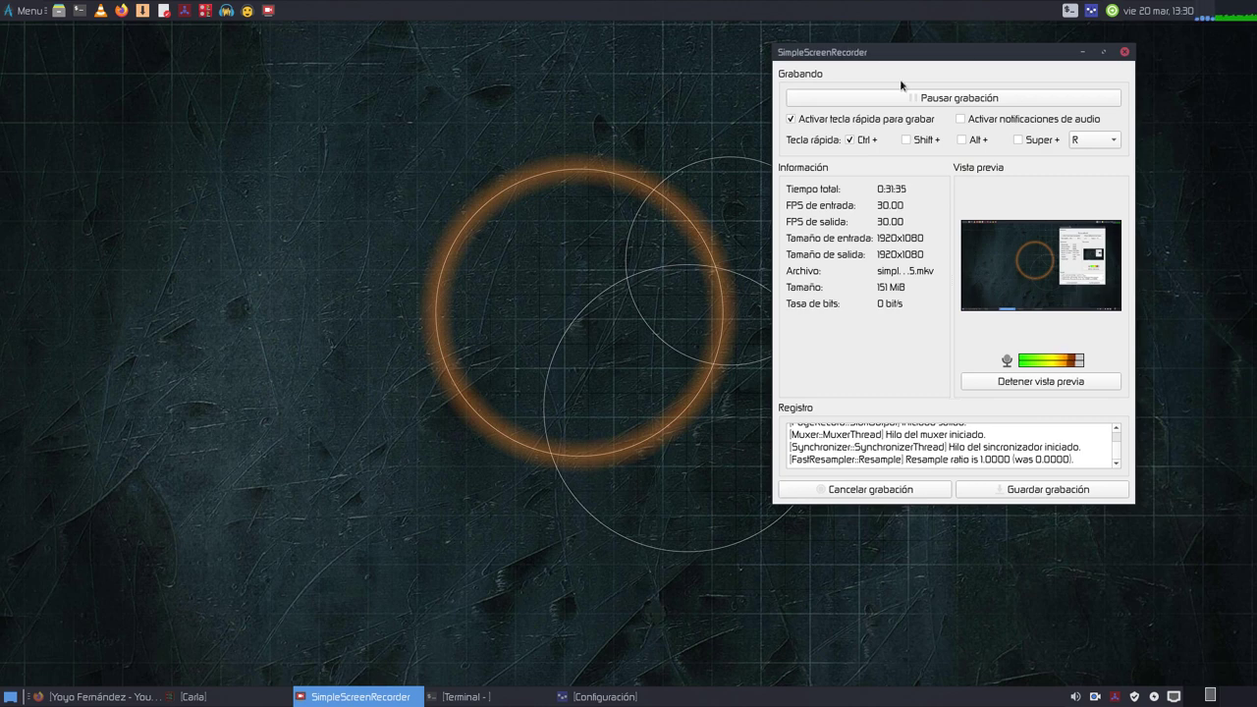
pyautogui.click(23, 13)
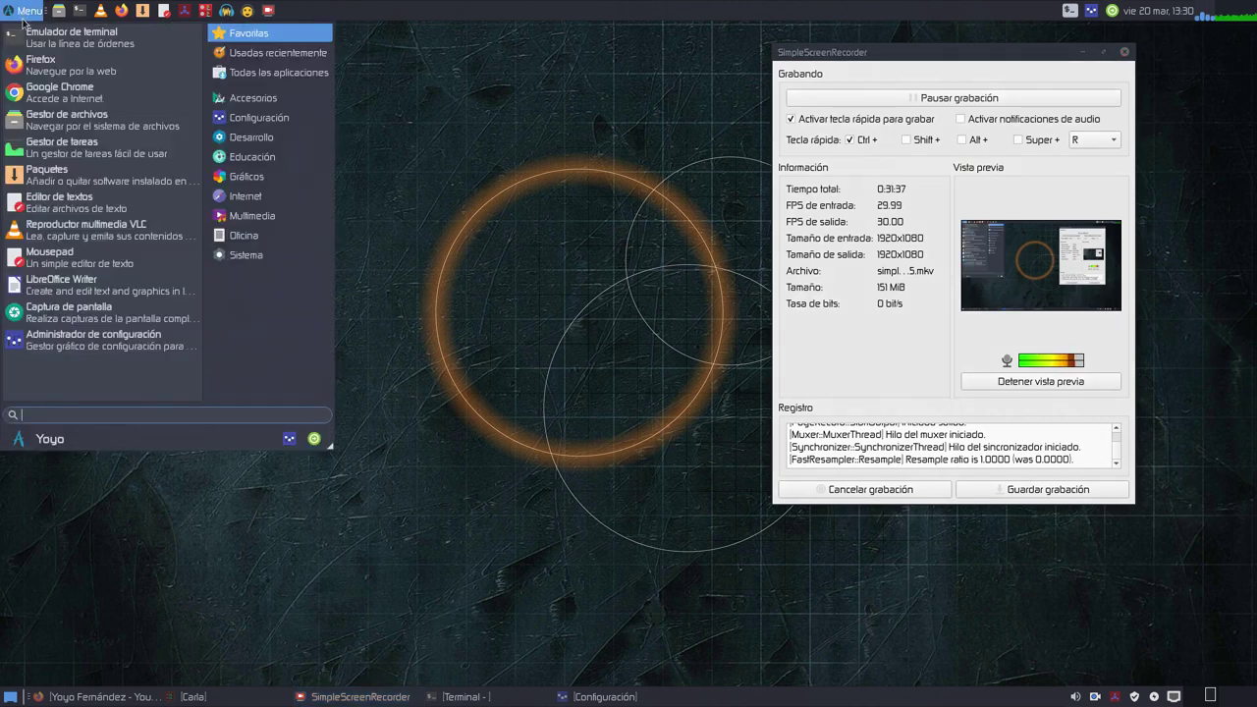
pyautogui.click(286, 438)
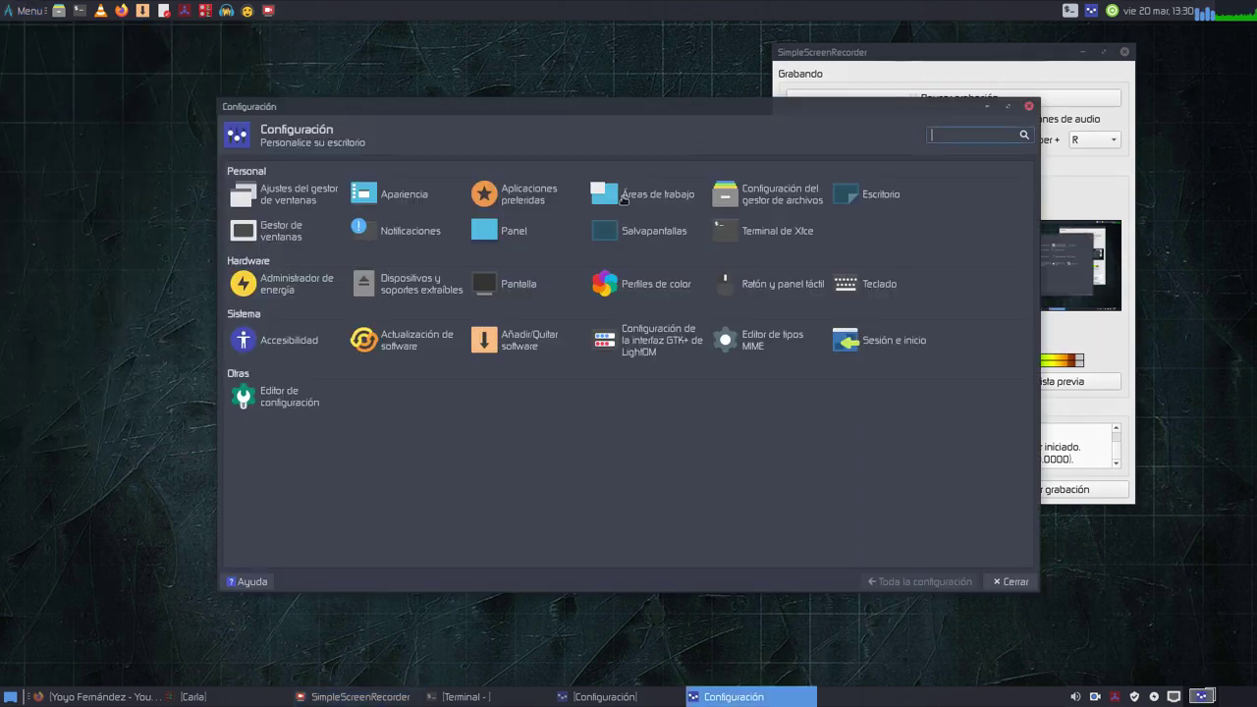
pyautogui.moveTo(669, 111); pyautogui.dragTo(453, 95)
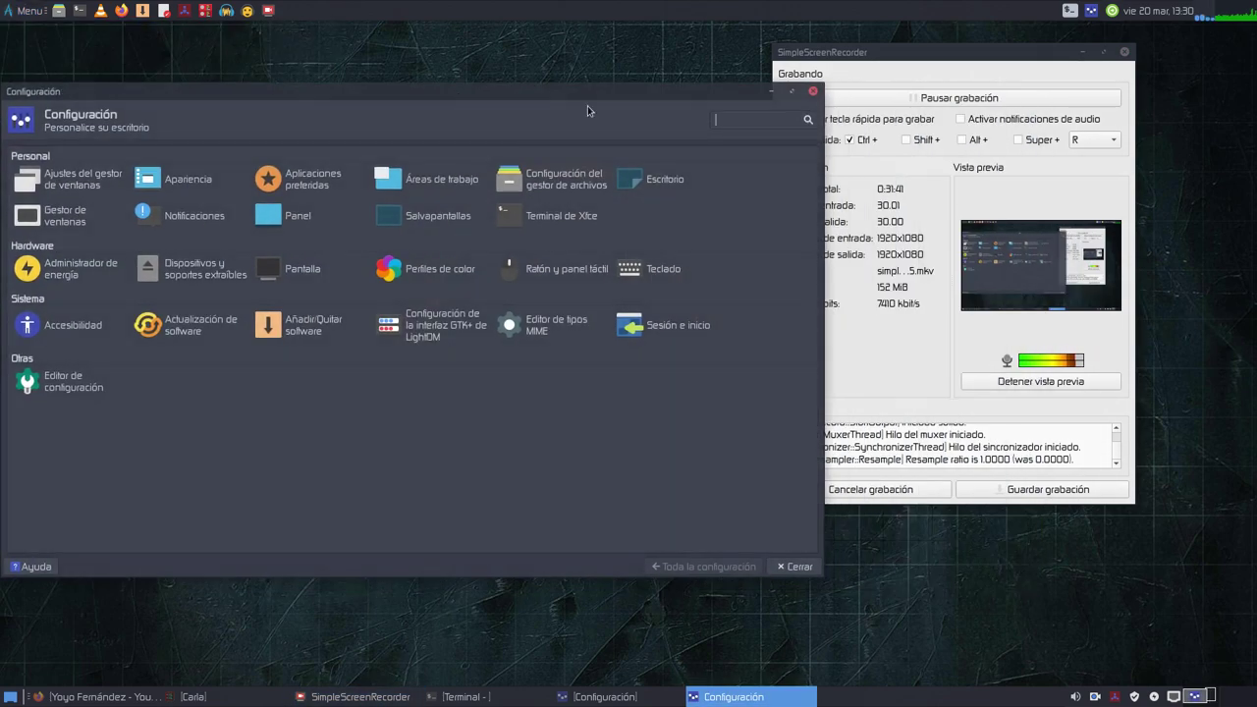
pyautogui.click(813, 90)
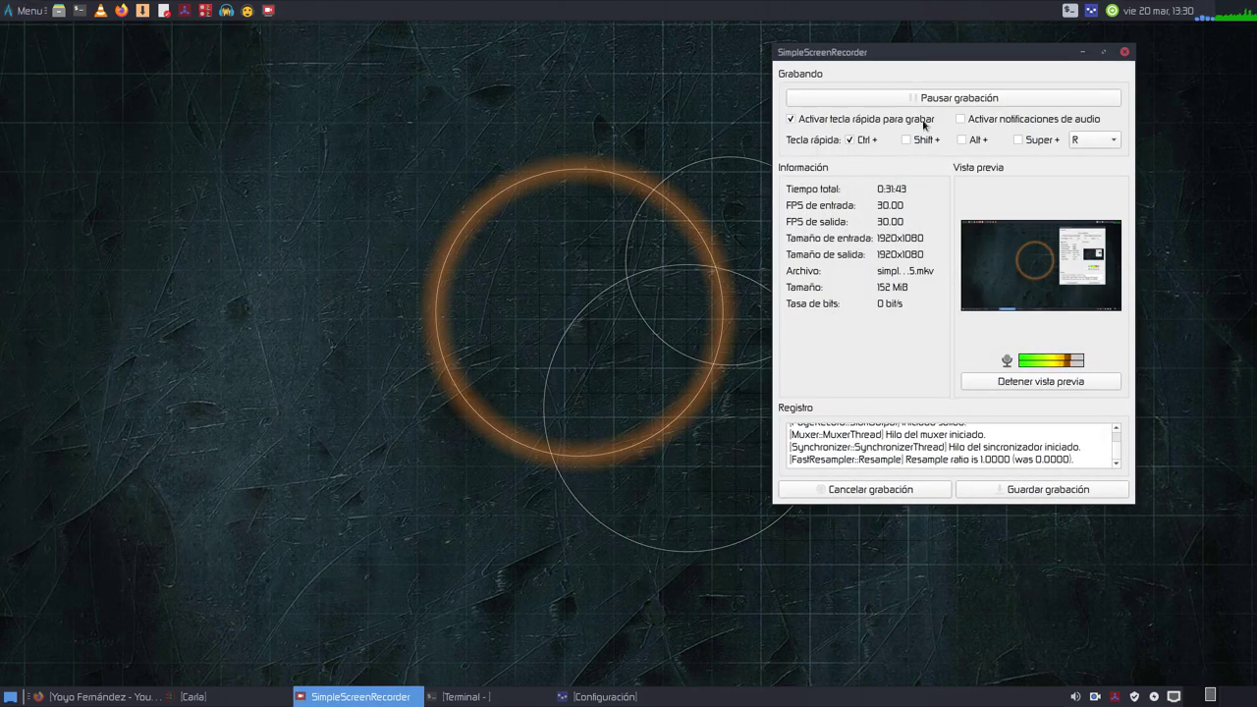